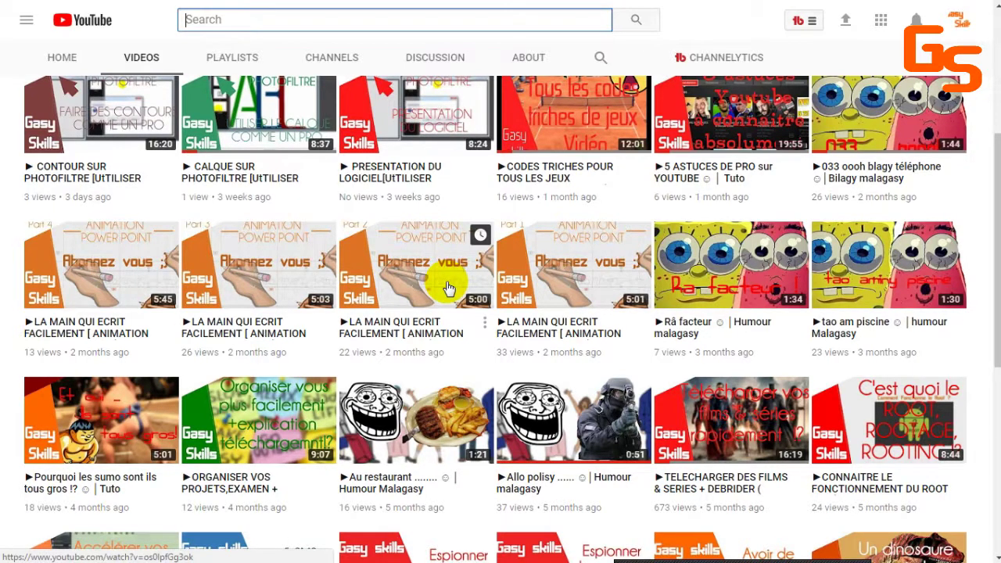
# Look through the uploaded videos on the Gasy Skills channel page
pyautogui.scroll(-1, 449, 289)
pyautogui.scroll(-1, 448, 290)
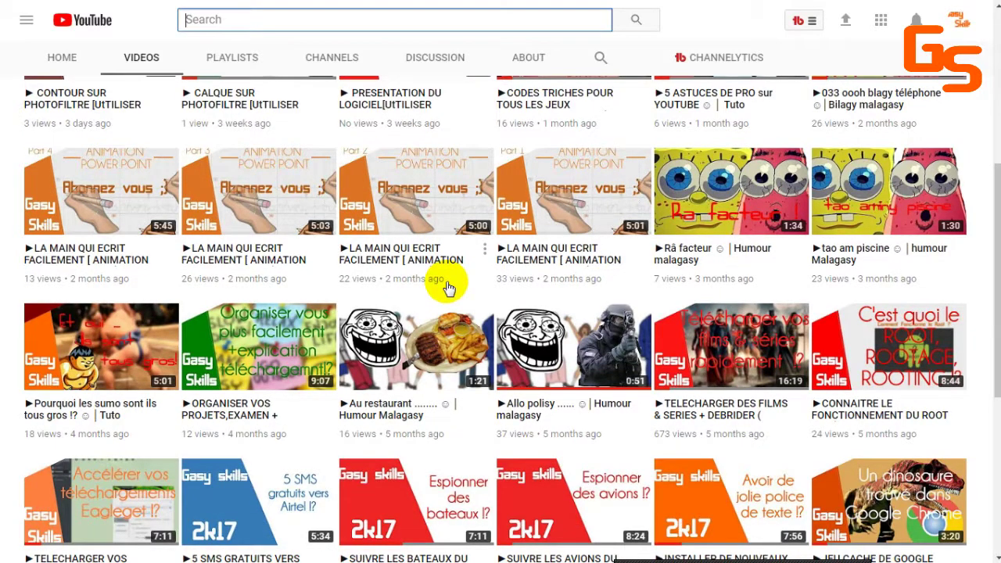
pyautogui.scroll(5, 448, 289)
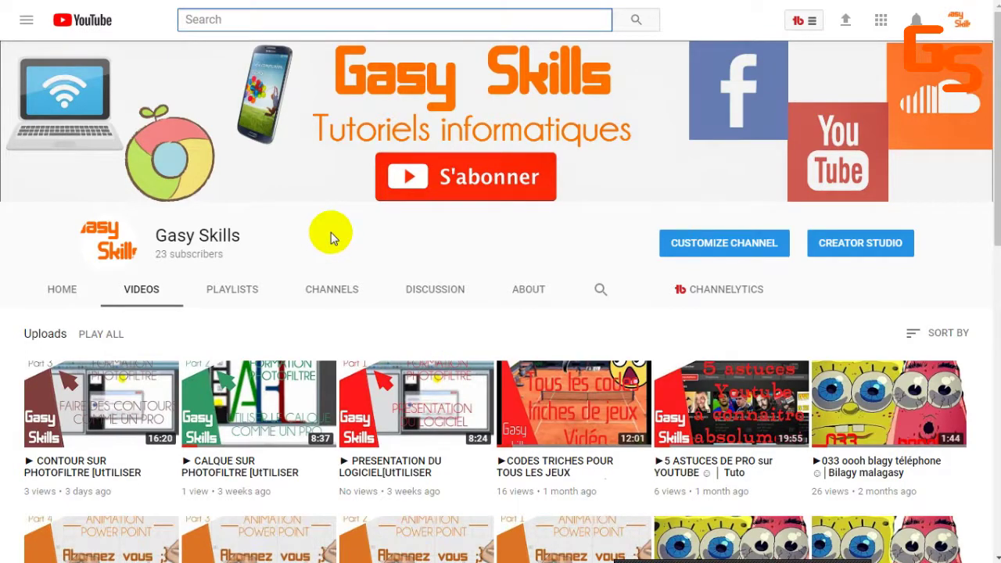
pyautogui.scroll(-2, 330, 232)
pyautogui.scroll(-1, 639, 287)
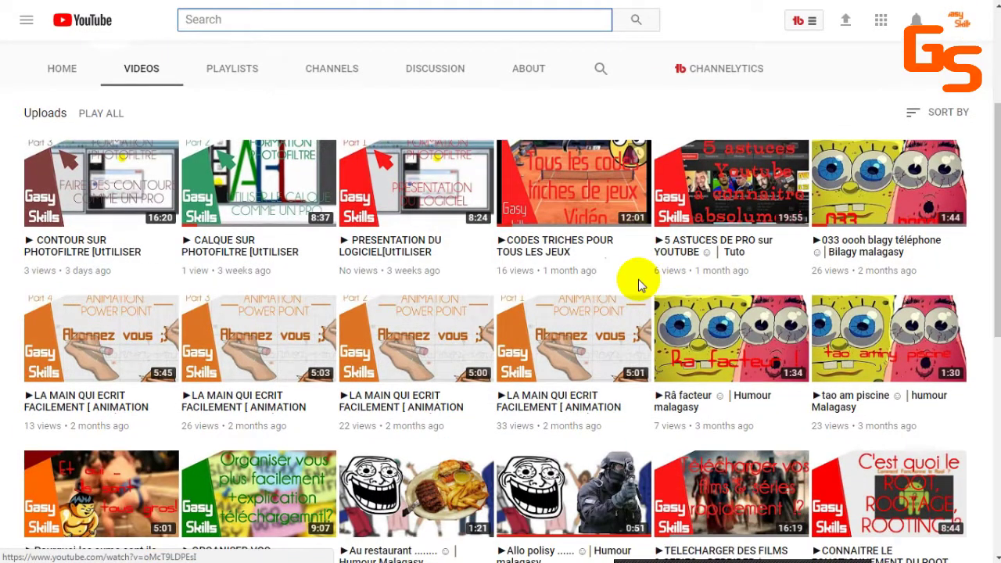
pyautogui.scroll(-1, 641, 235)
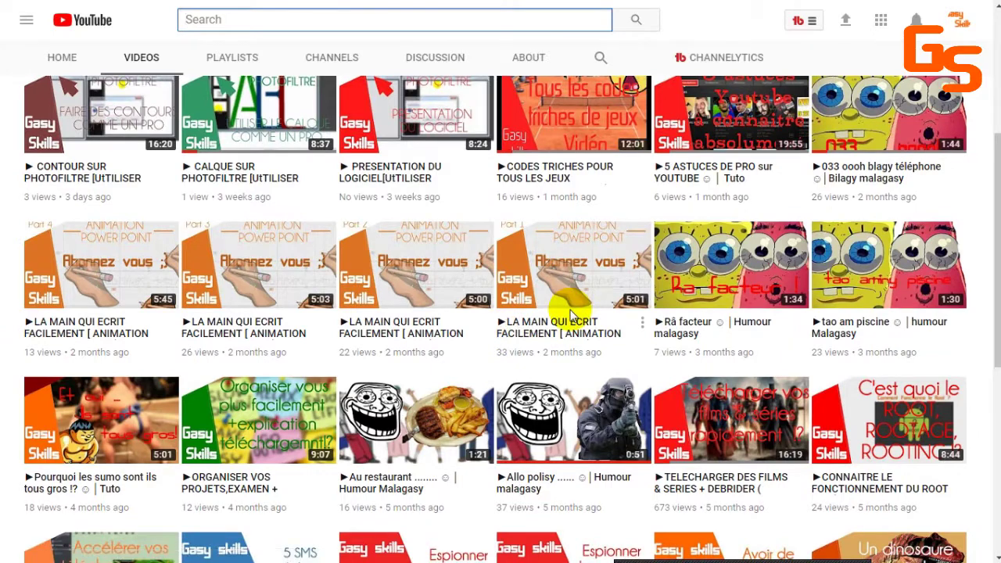
pyautogui.scroll(-2, 570, 314)
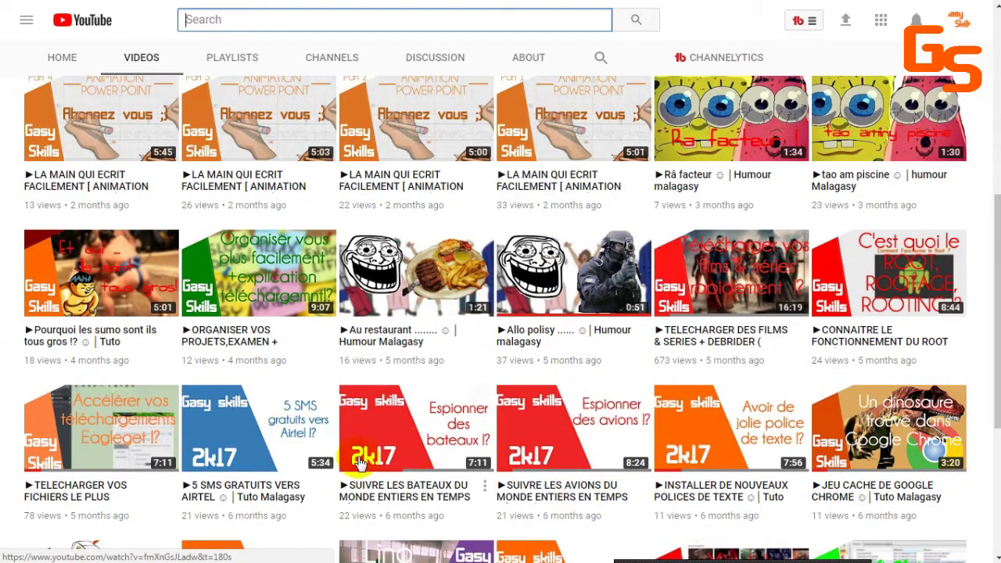
pyautogui.scroll(-1, 468, 413)
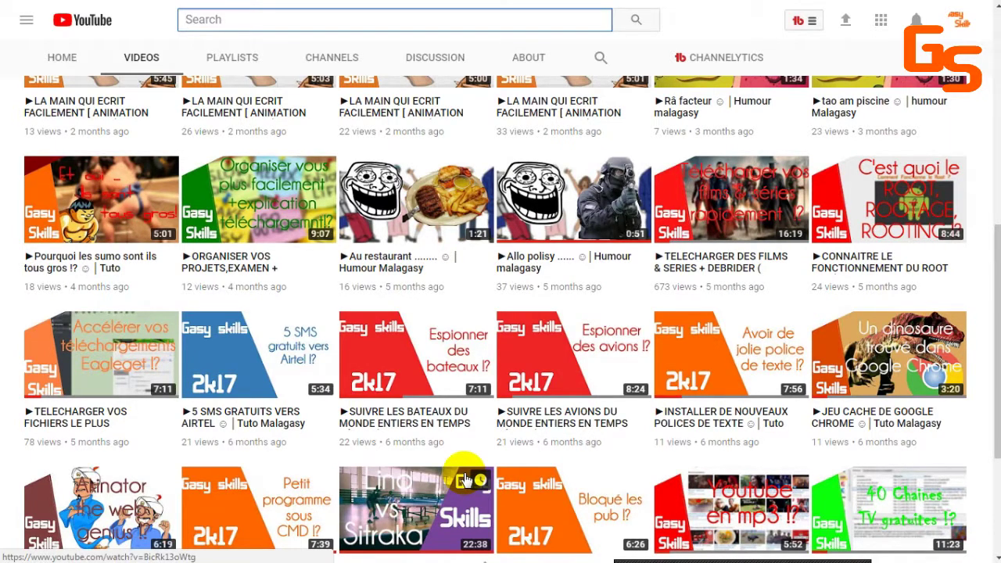
pyautogui.scroll(-3, 465, 479)
pyautogui.scroll(5, 465, 479)
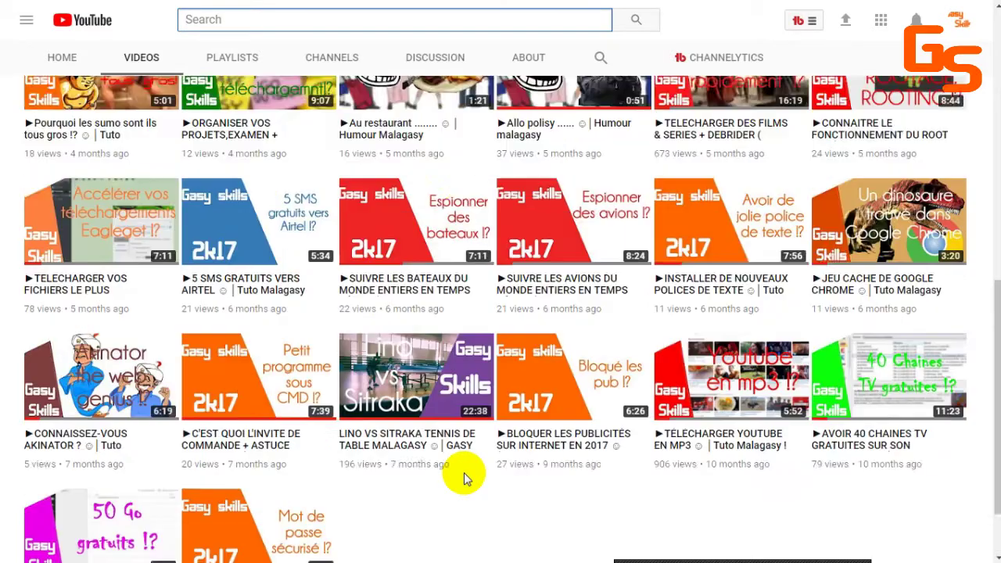
pyautogui.scroll(4, 465, 479)
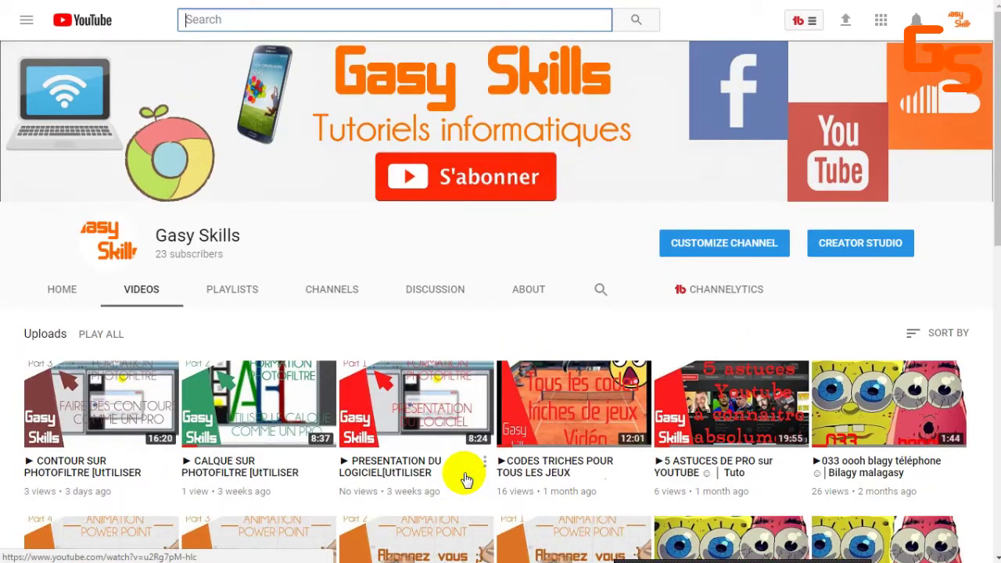
# Leave the browser's full-screen view and open the desktop image 1033390-emojimovieposter-lr.jpg in PhotoFiltre Studio X
pyautogui.press('F11')
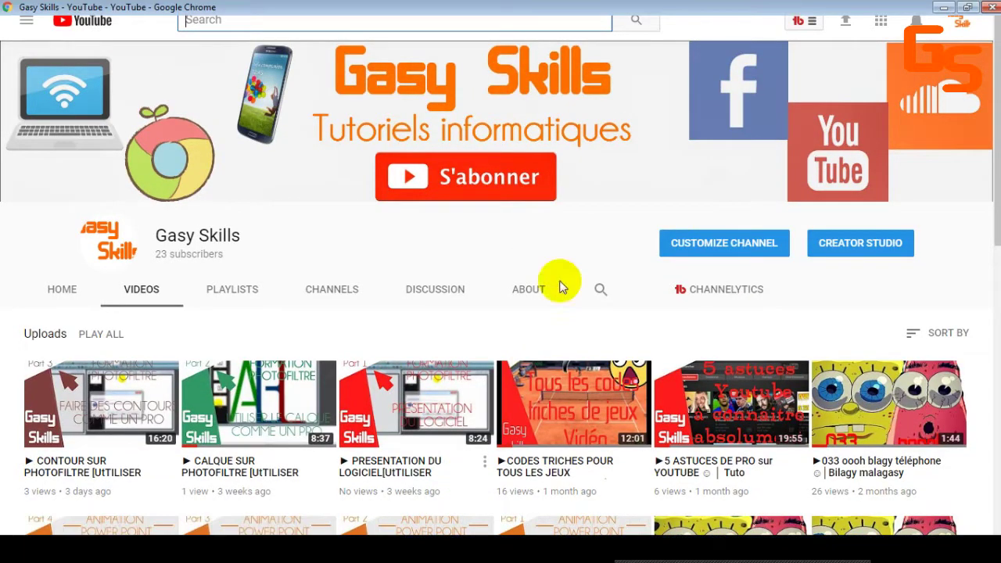
pyautogui.press('F11')
pyautogui.press('F11')
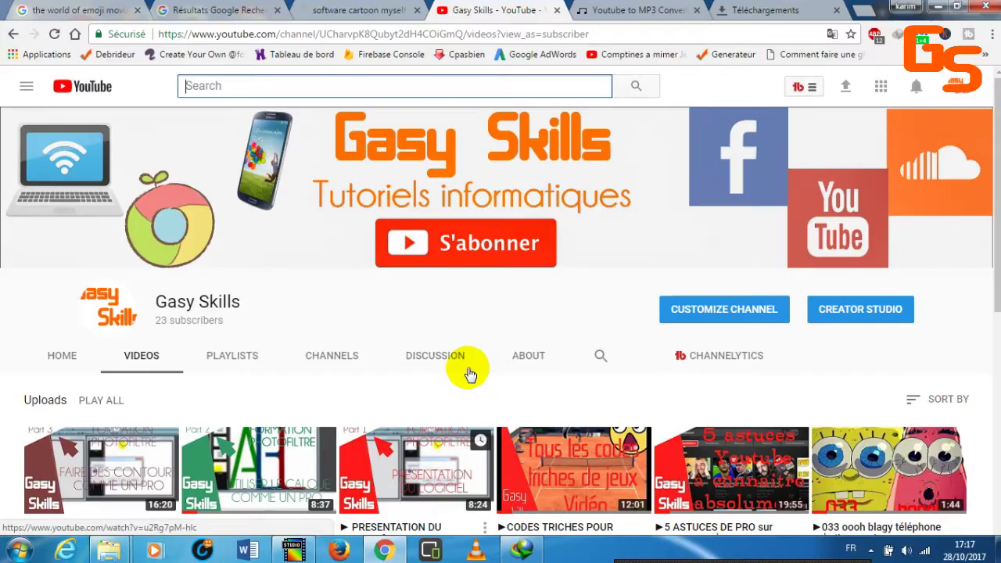
pyautogui.click(293, 551)
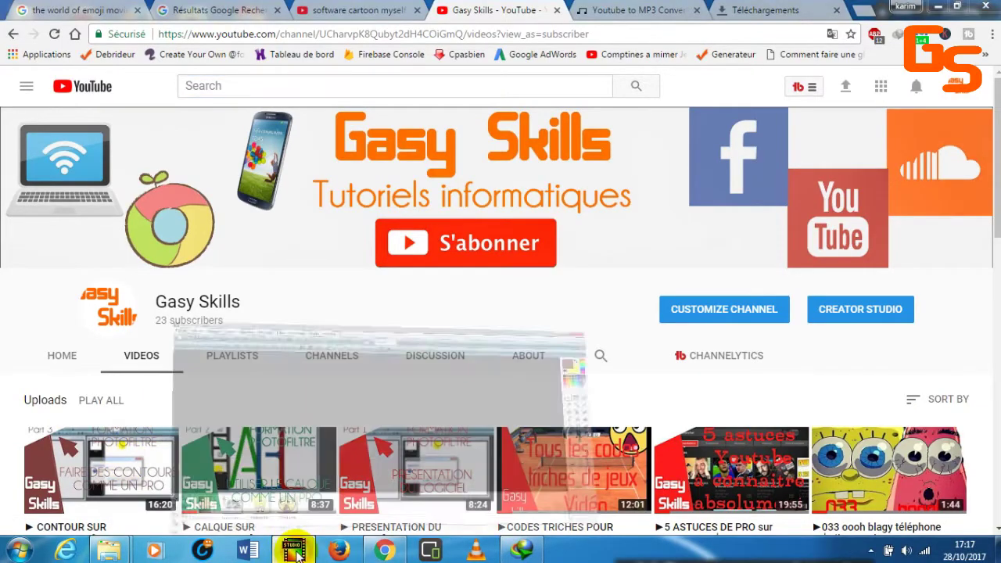
pyautogui.click(942, 6)
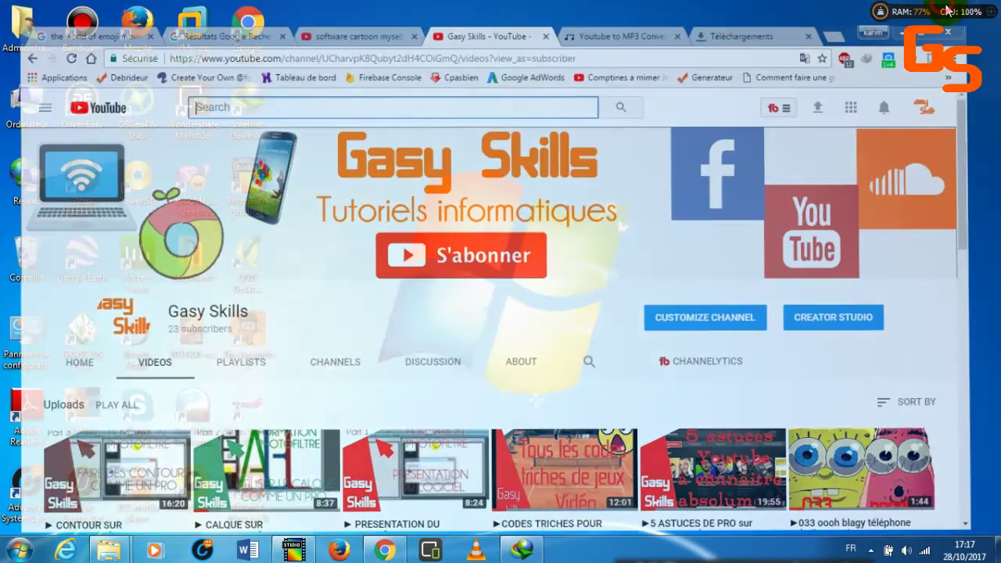
pyautogui.click(942, 6)
pyautogui.click(182, 329)
pyautogui.moveTo(183, 329); pyautogui.dragTo(313, 267)
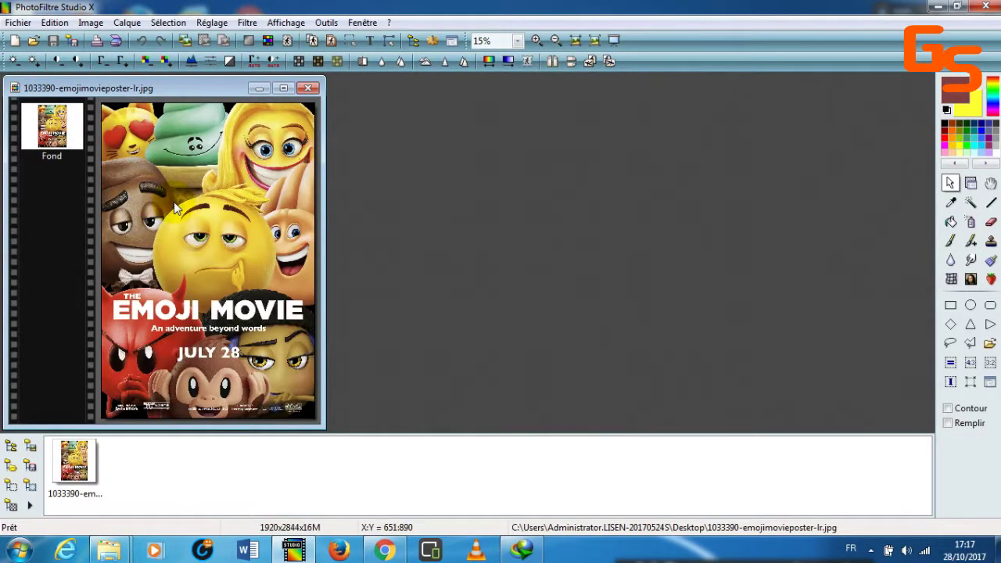
# Duplicate the poster's background layer Fond
pyautogui.scroll(-1, 173, 202)
pyautogui.scroll(4, 174, 202)
pyautogui.scroll(-4, 174, 202)
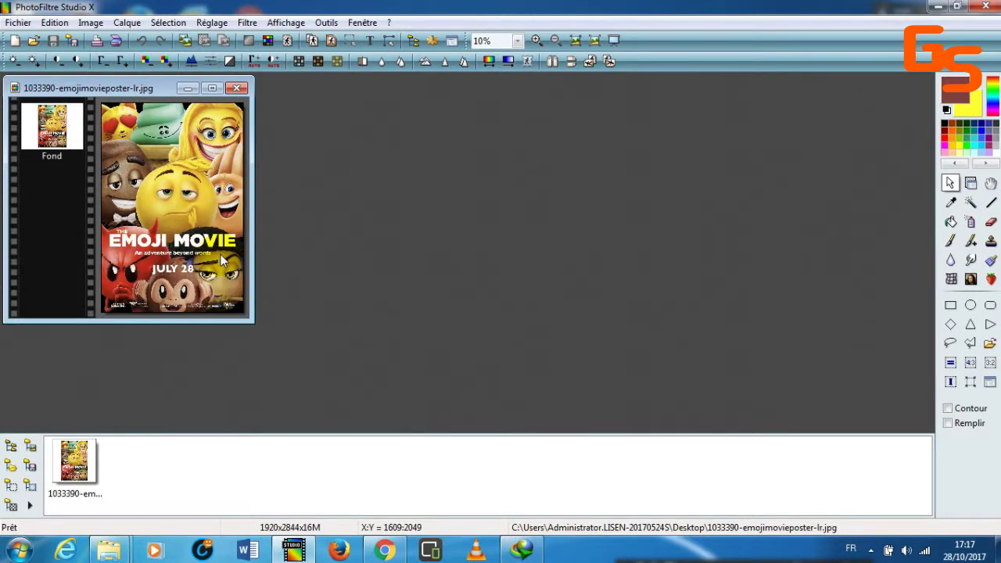
pyautogui.scroll(3, 222, 261)
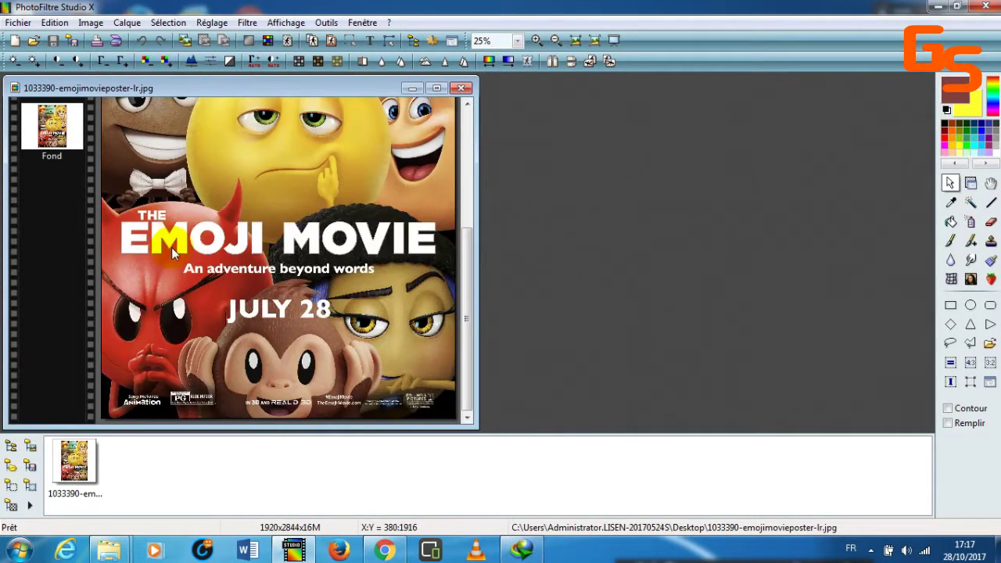
pyautogui.moveTo(469, 313); pyautogui.dragTo(469, 235)
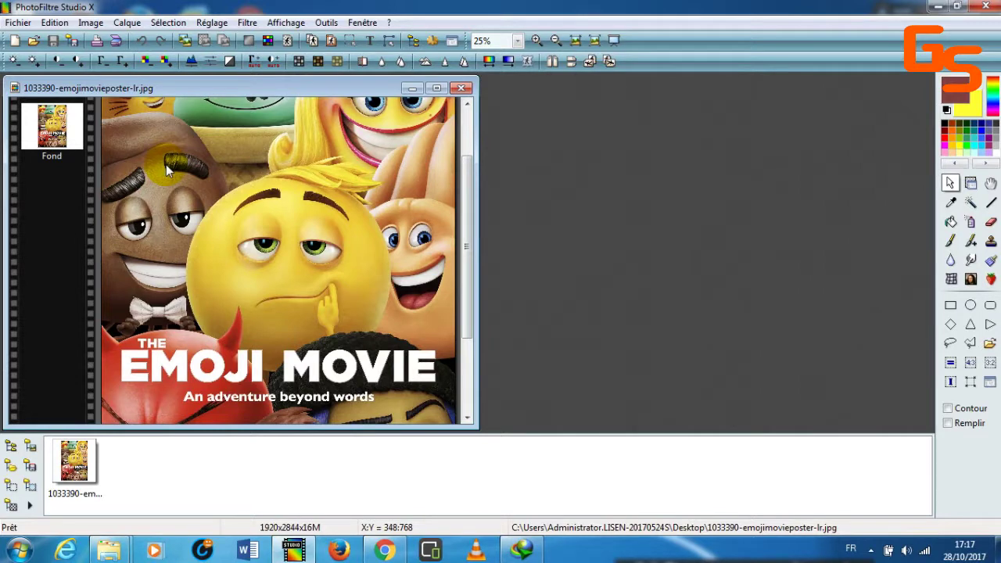
pyautogui.rightClick(50, 135)
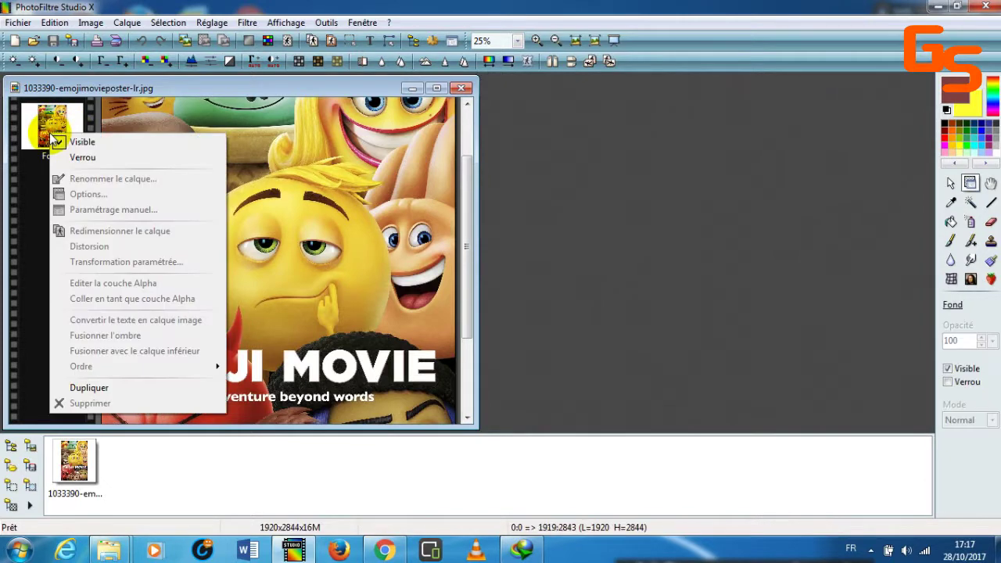
pyautogui.click(110, 388)
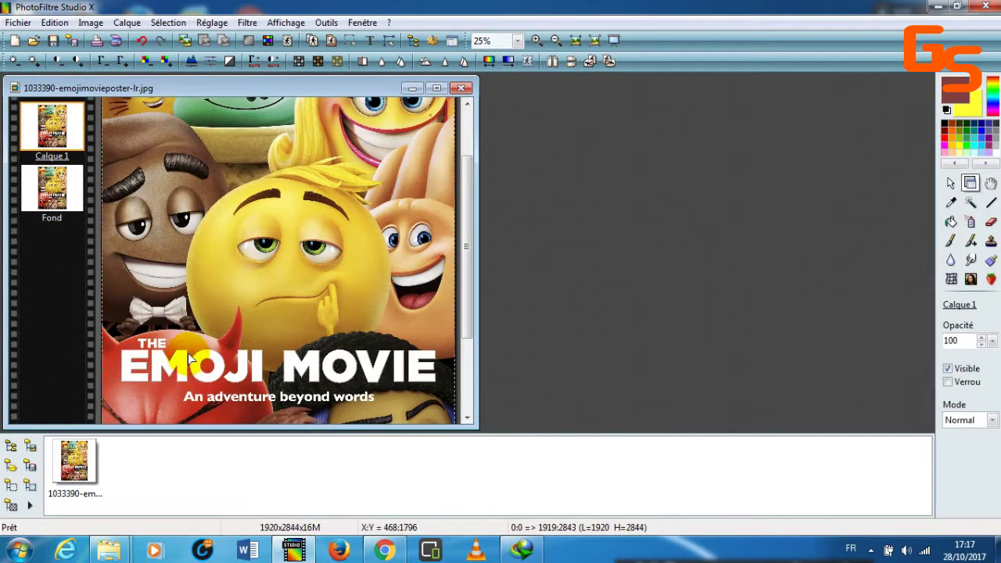
# Apply a Gaussian blur with a 49-pixel radius to the duplicated poster layer, with direct preview enabled
pyautogui.moveTo(461, 253)
pyautogui.mouseDown()
pyautogui.moveTo(467, 201)
pyautogui.moveTo(467, 266)
pyautogui.mouseUp()
pyautogui.scroll(-3, 319, 240)
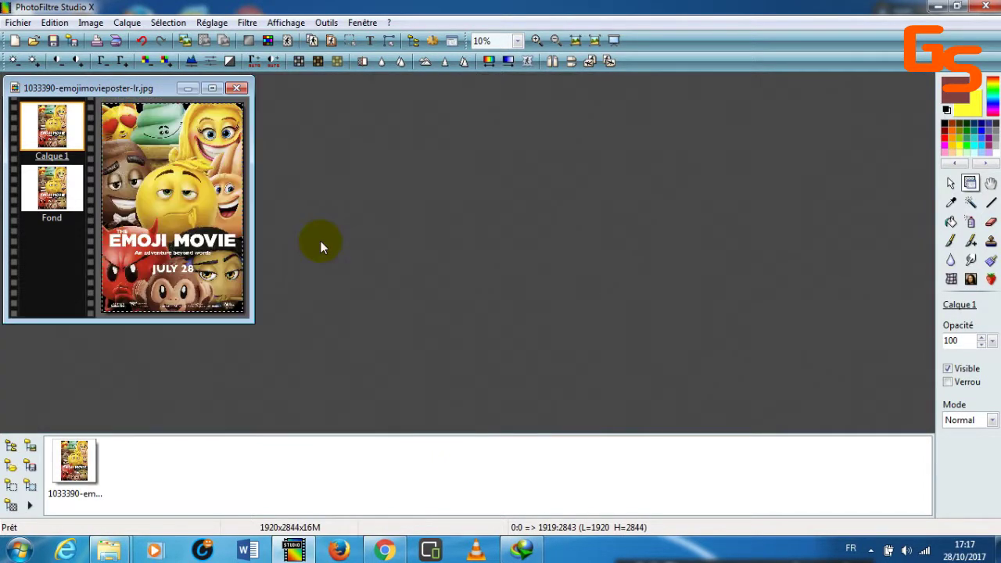
pyautogui.click(514, 41)
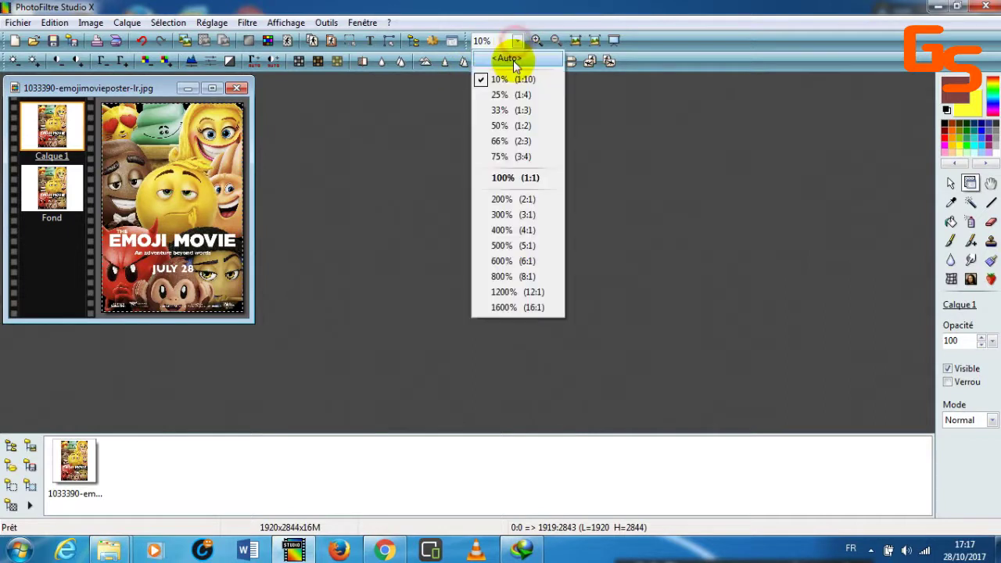
pyautogui.click(505, 58)
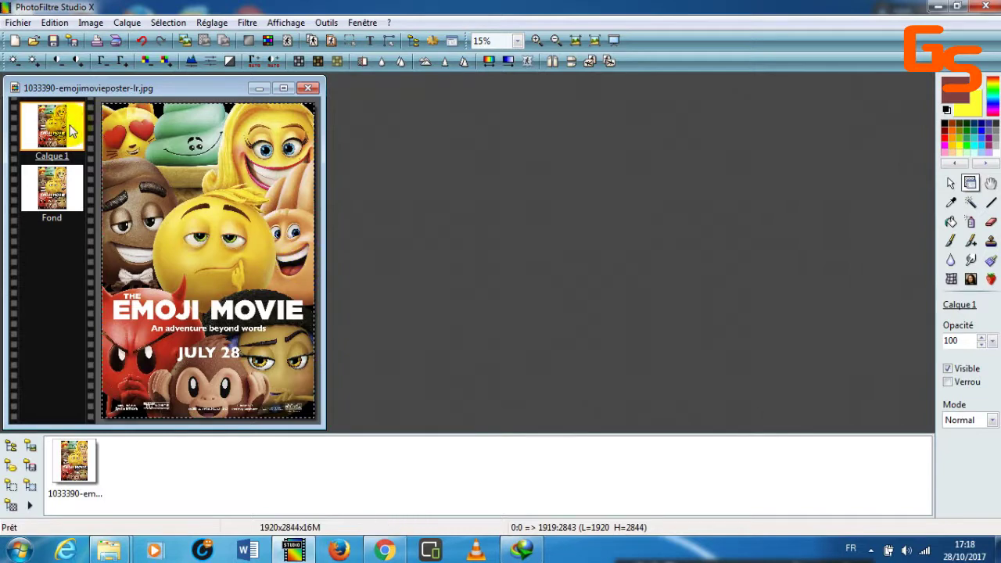
pyautogui.click(247, 22)
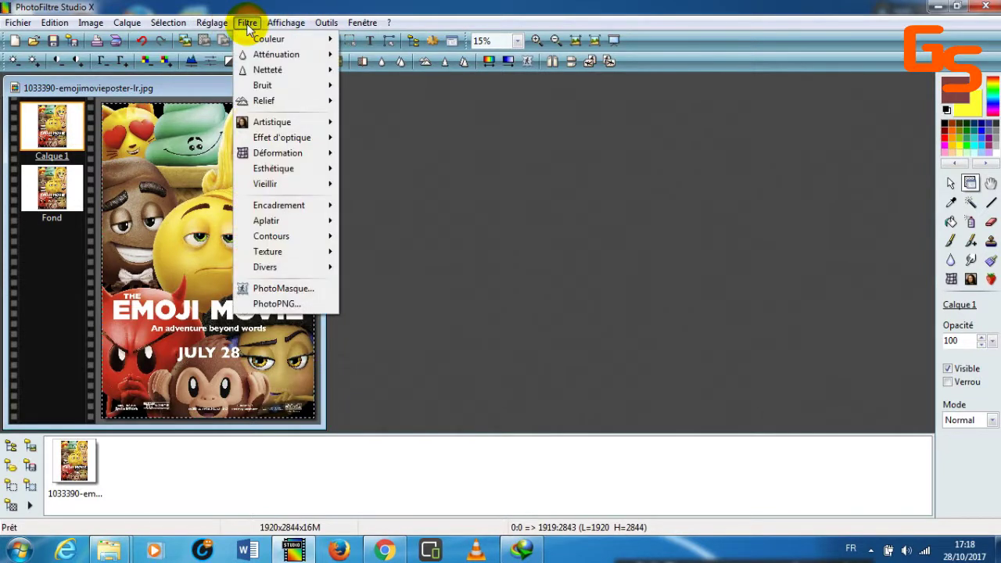
pyautogui.moveTo(287, 138)
pyautogui.moveTo(372, 145)
pyautogui.click(377, 166)
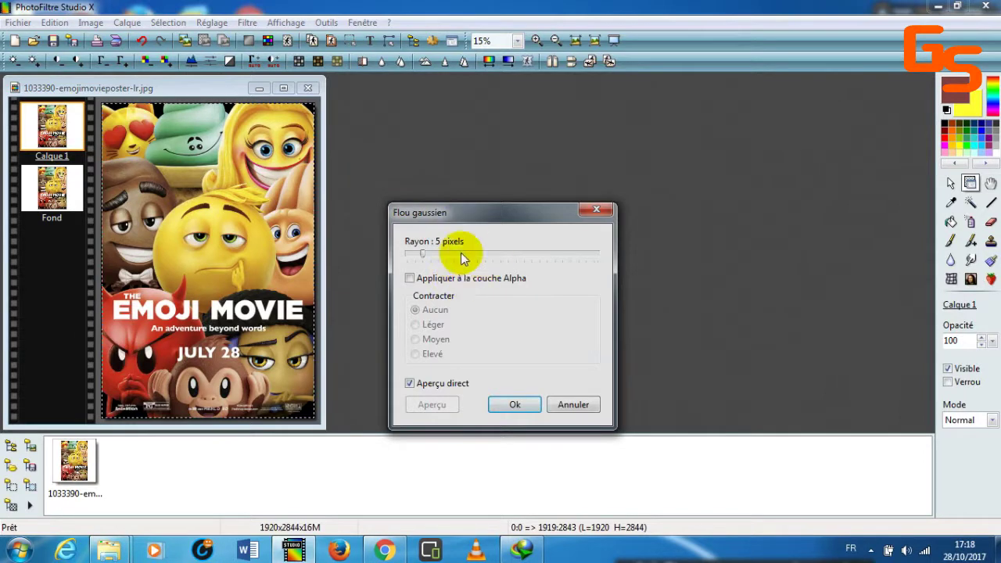
pyautogui.moveTo(482, 217); pyautogui.dragTo(484, 127)
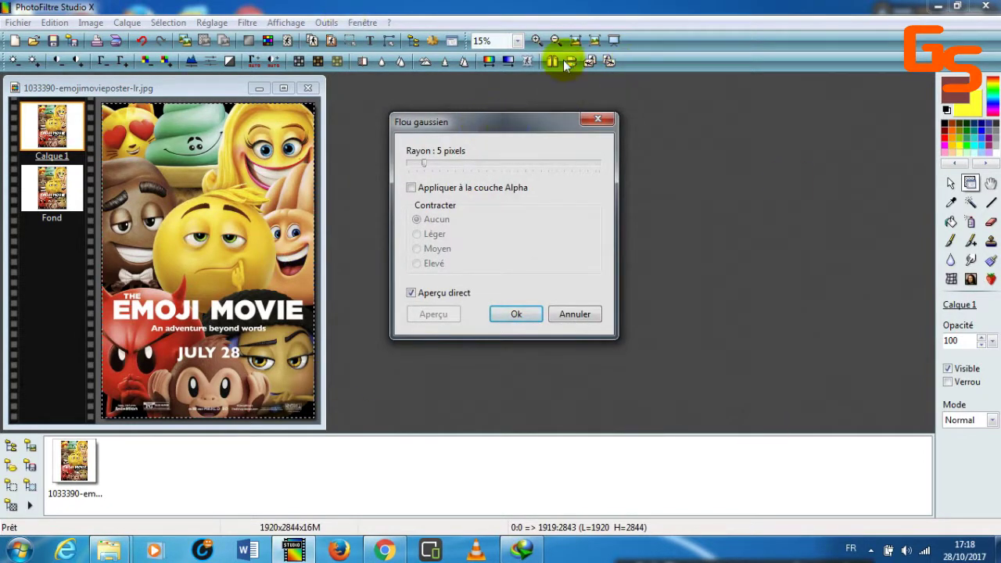
pyautogui.click(440, 295)
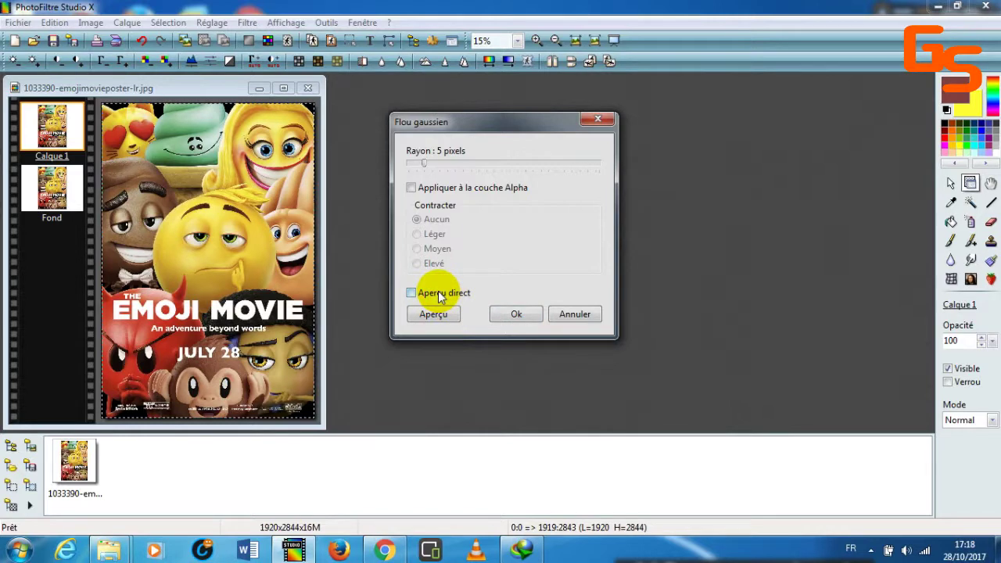
pyautogui.click(438, 292)
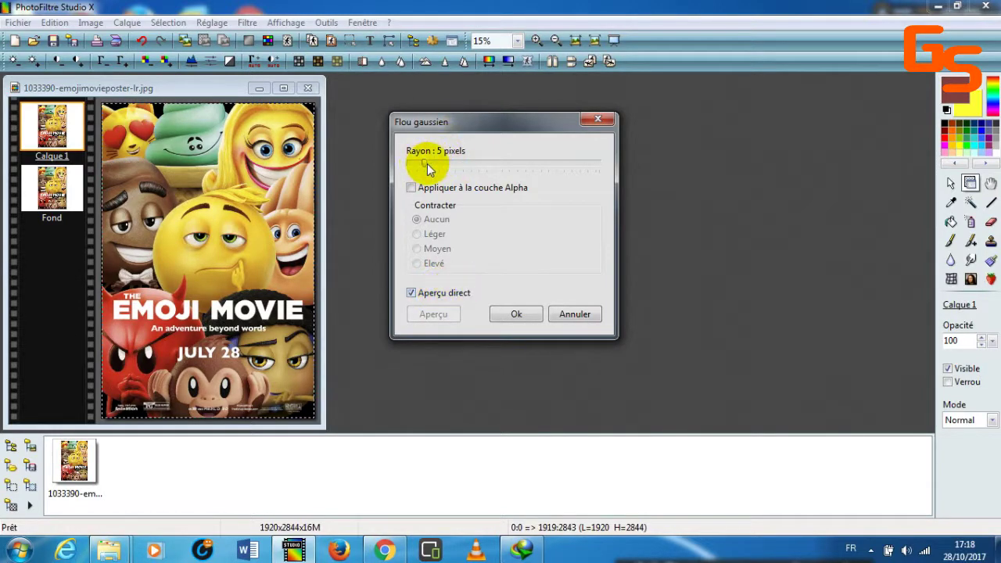
pyautogui.moveTo(427, 165); pyautogui.dragTo(605, 165)
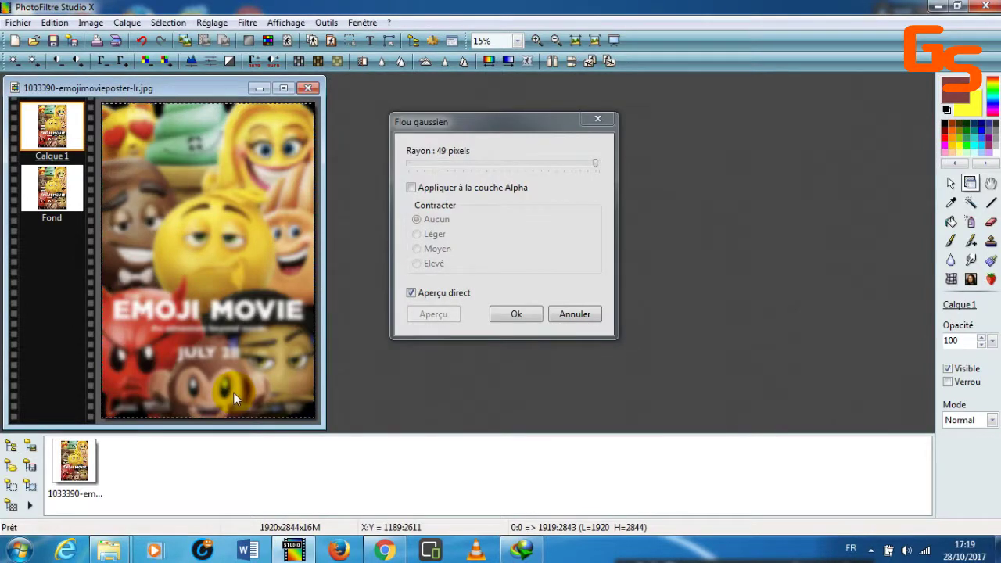
pyautogui.click(434, 304)
pyautogui.click(520, 313)
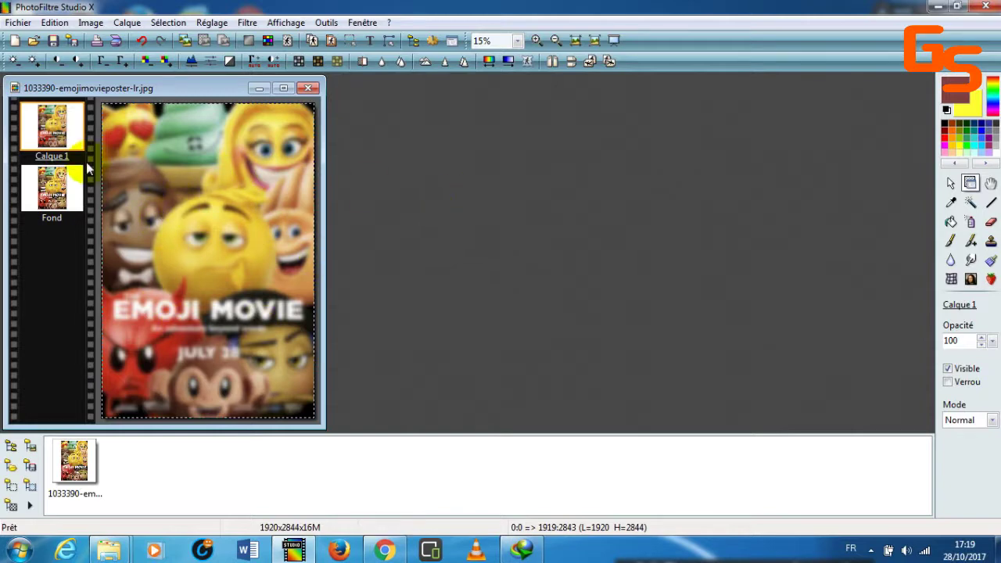
# Set up the Eraser with the soft-edged round brush at size 30
pyautogui.click(990, 221)
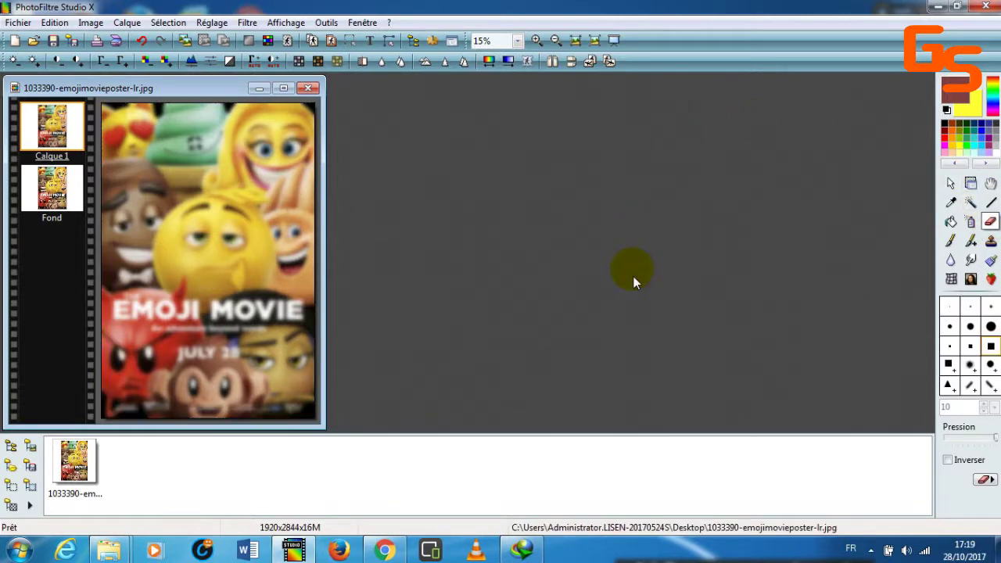
pyautogui.click(989, 364)
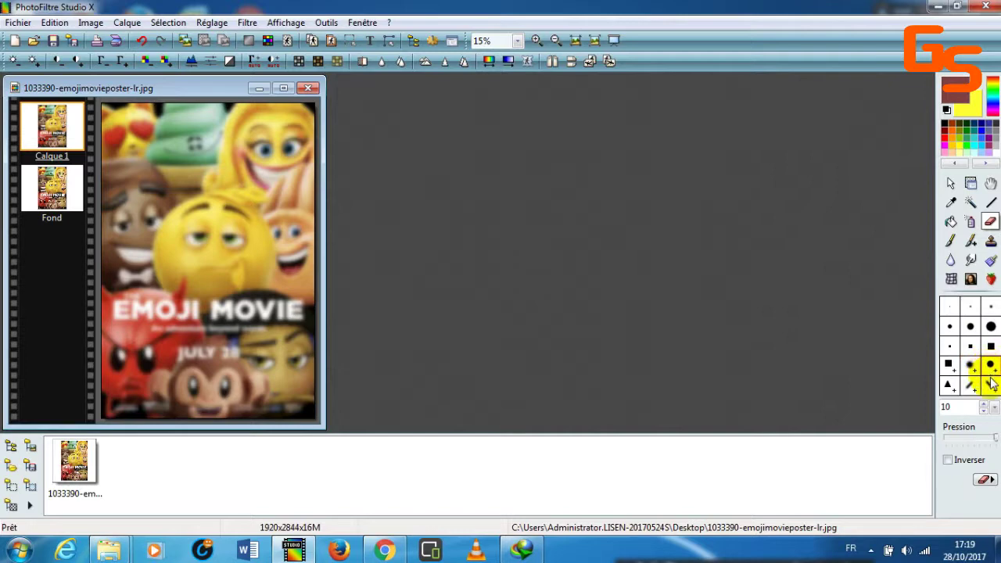
pyautogui.click(970, 385)
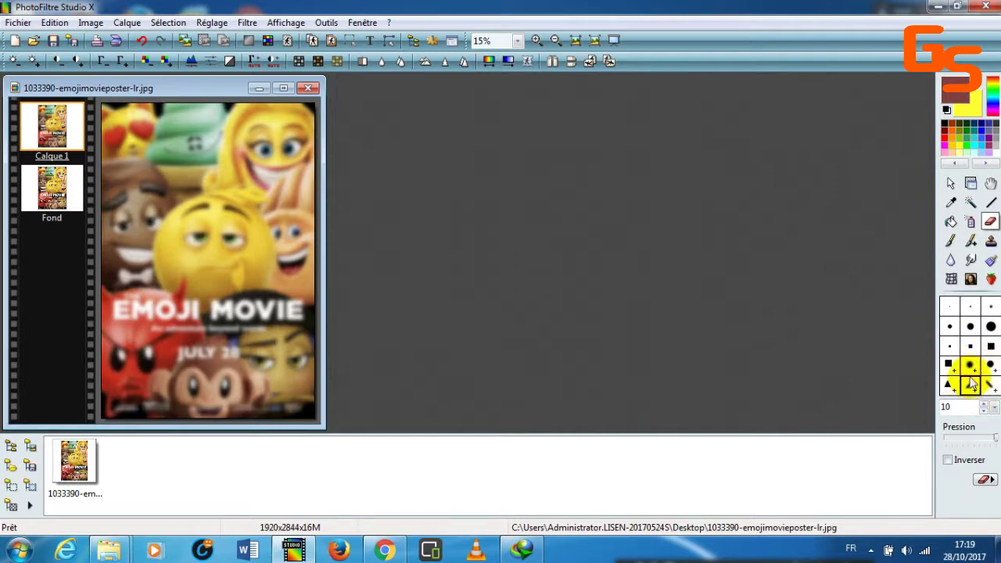
pyautogui.click(971, 327)
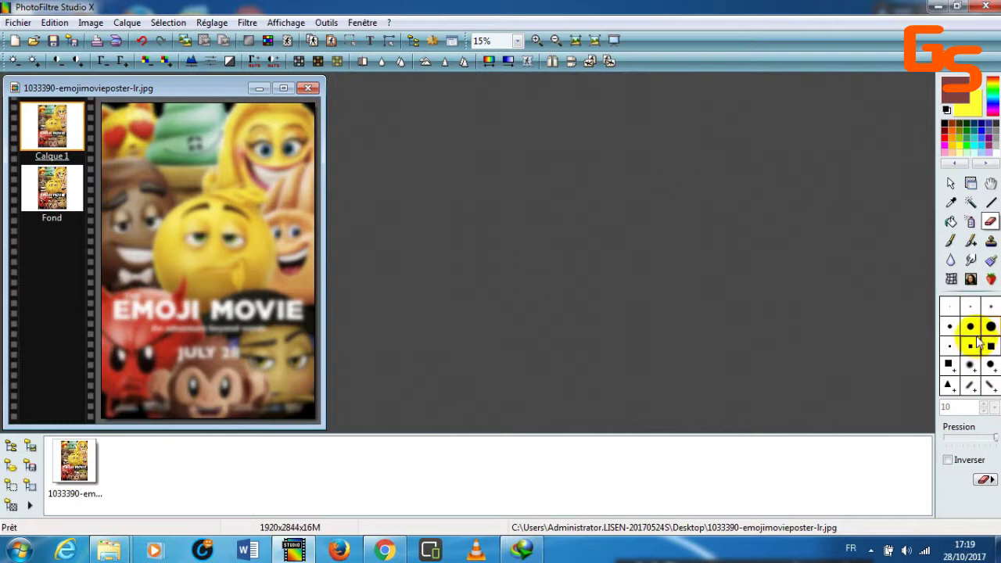
pyautogui.click(970, 365)
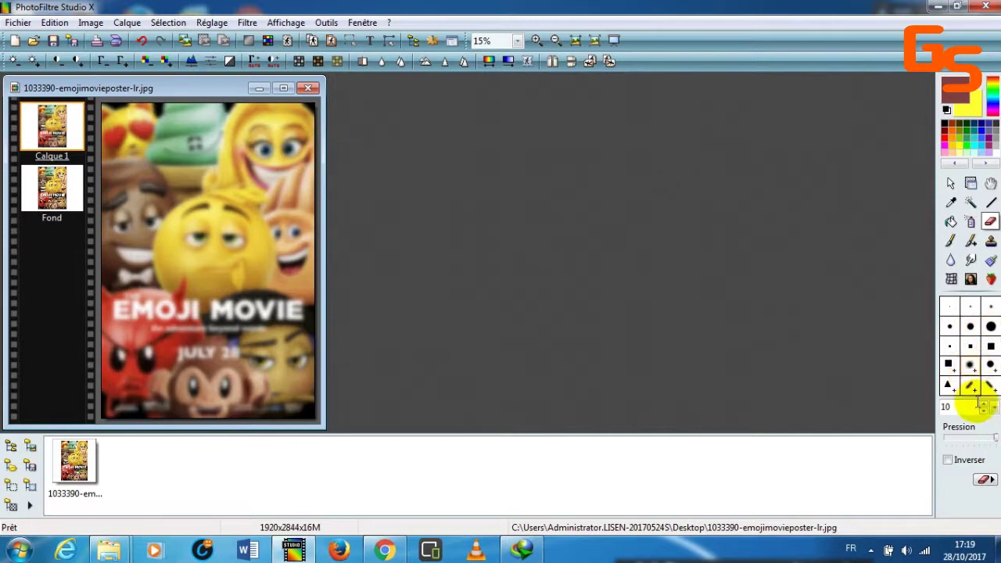
pyautogui.click(995, 407)
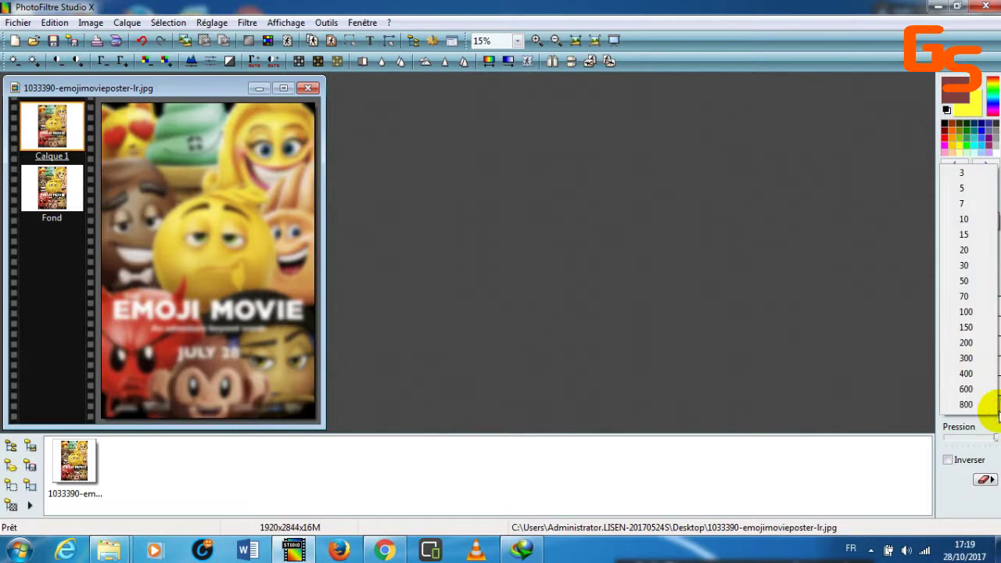
pyautogui.click(964, 265)
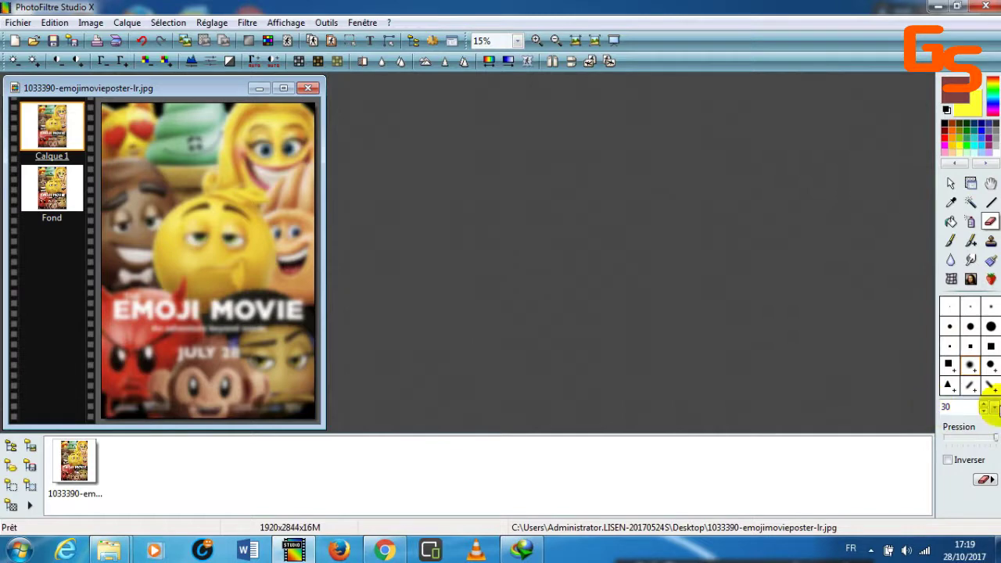
# Set the eraser size to 200
pyautogui.click(993, 407)
pyautogui.click(967, 343)
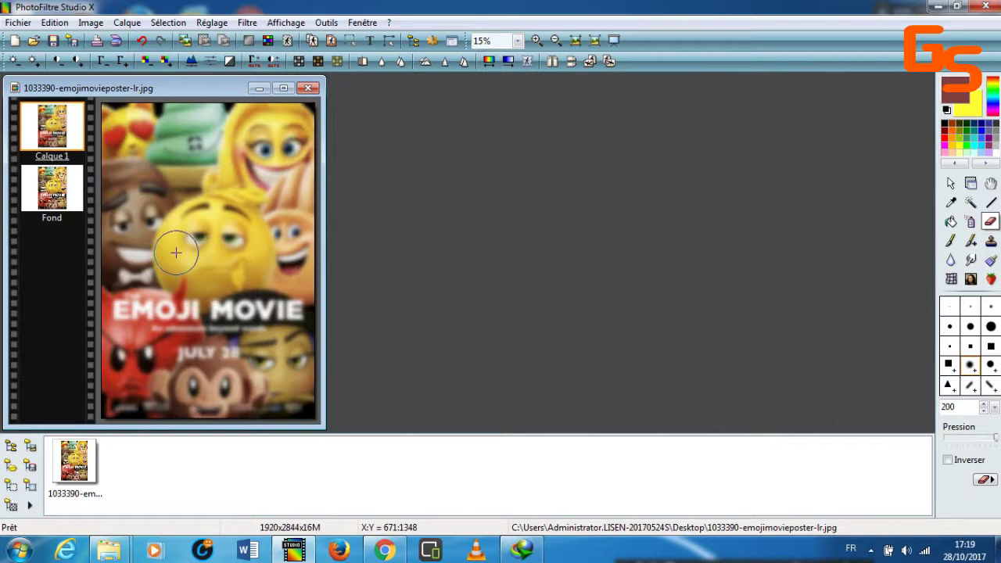
# Try the eraser's minimum pressure setting and restore the pressure to maximum
pyautogui.click(966, 438)
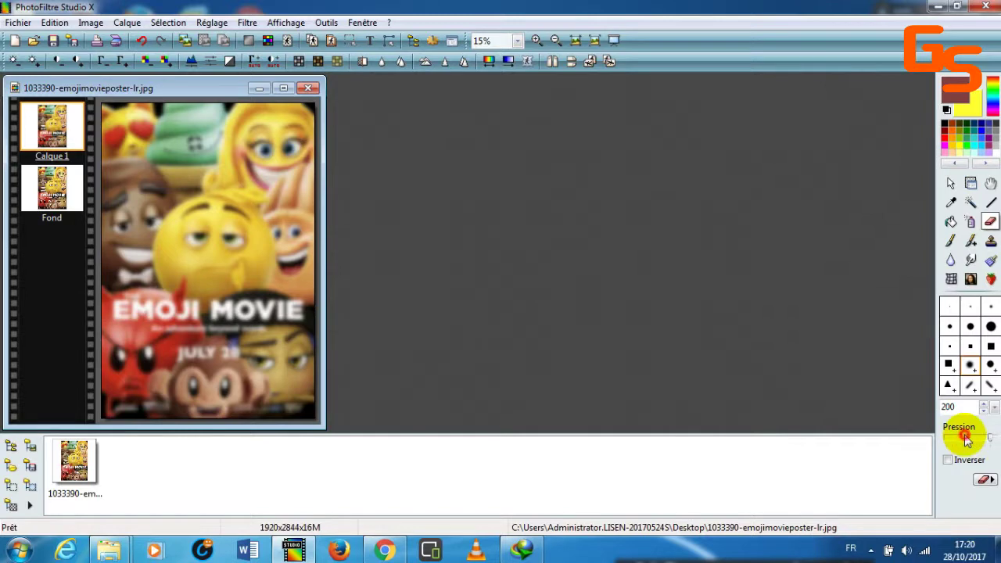
pyautogui.moveTo(965, 437); pyautogui.dragTo(942, 442)
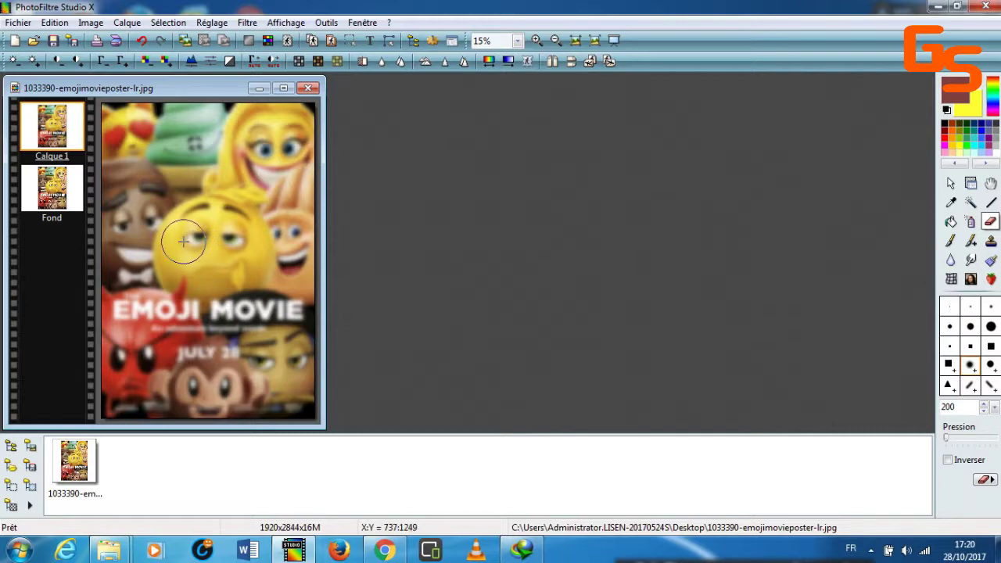
pyautogui.click(788, 265)
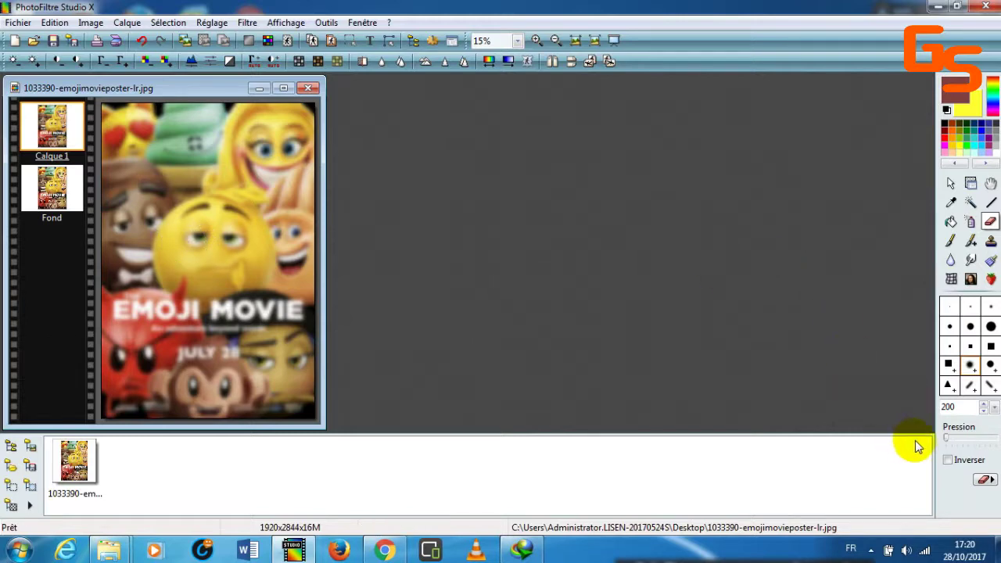
pyautogui.moveTo(946, 437); pyautogui.dragTo(997, 438)
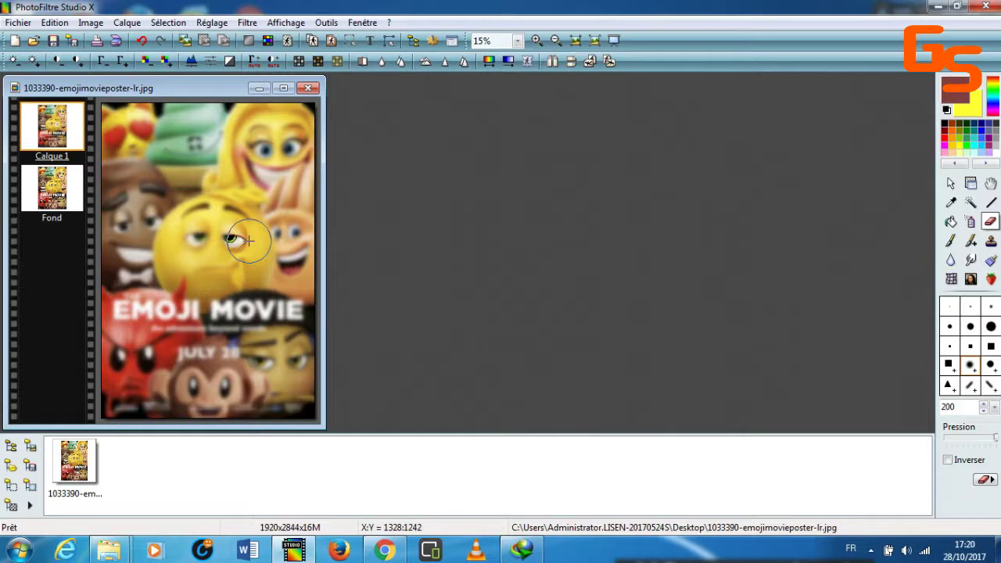
# Erase the blurred layer over the central yellow emoji's eyes, brows and mouth, and reduce the eraser size to 50 for its edges
pyautogui.moveTo(245, 244); pyautogui.dragTo(201, 244)
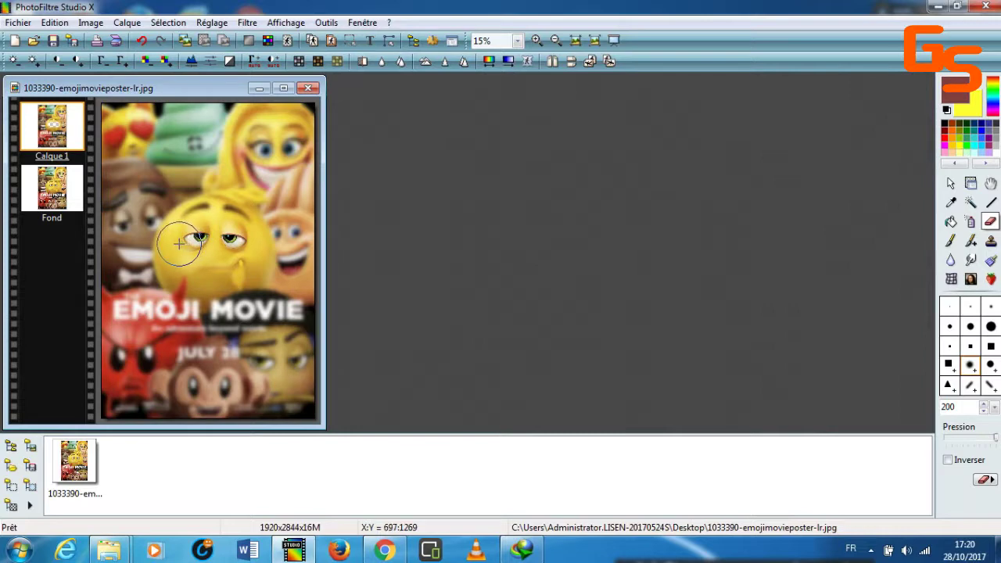
pyautogui.moveTo(226, 208)
pyautogui.mouseDown()
pyautogui.moveTo(201, 219)
pyautogui.moveTo(197, 237)
pyautogui.moveTo(189, 229)
pyautogui.moveTo(184, 268)
pyautogui.mouseUp()
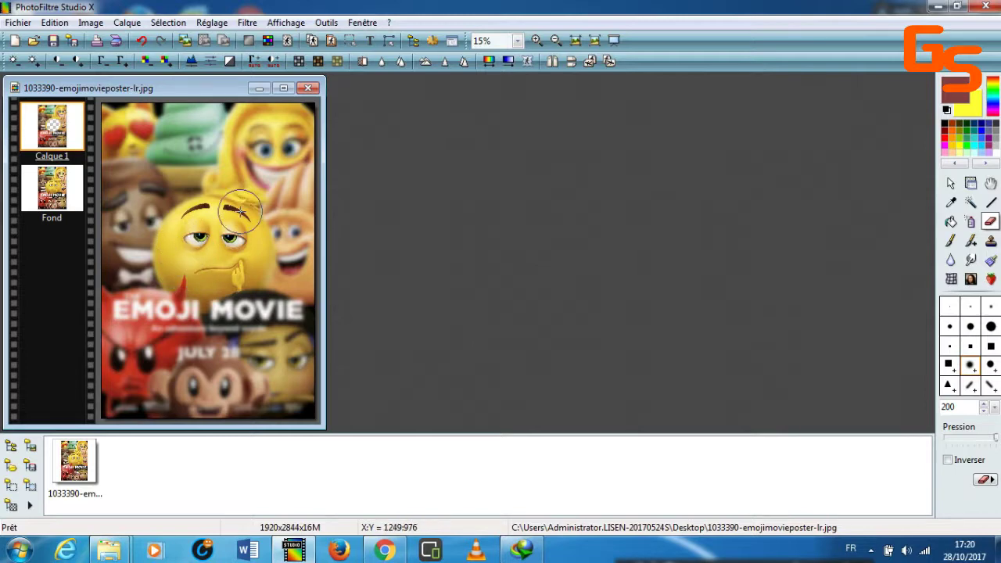
pyautogui.click(994, 407)
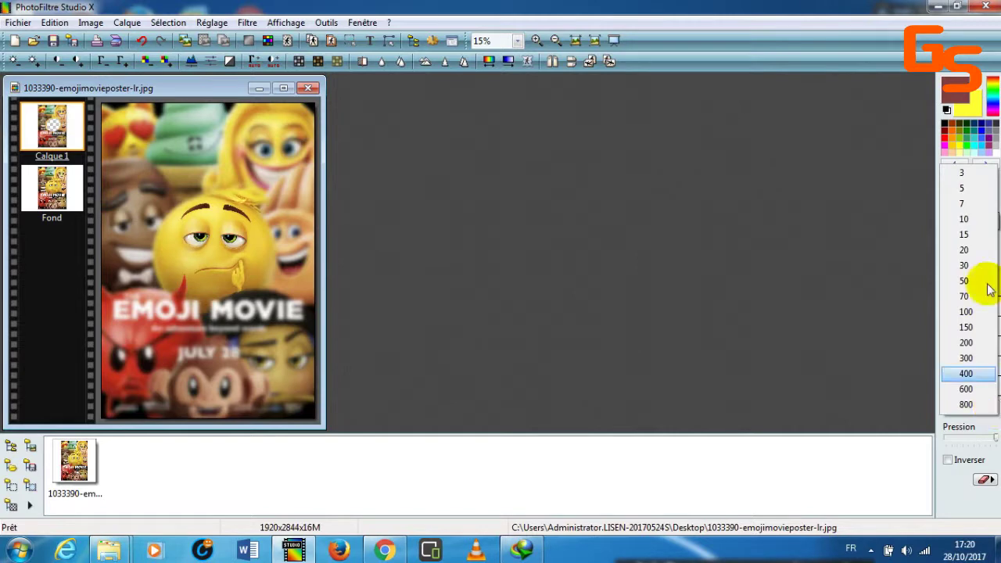
pyautogui.click(966, 279)
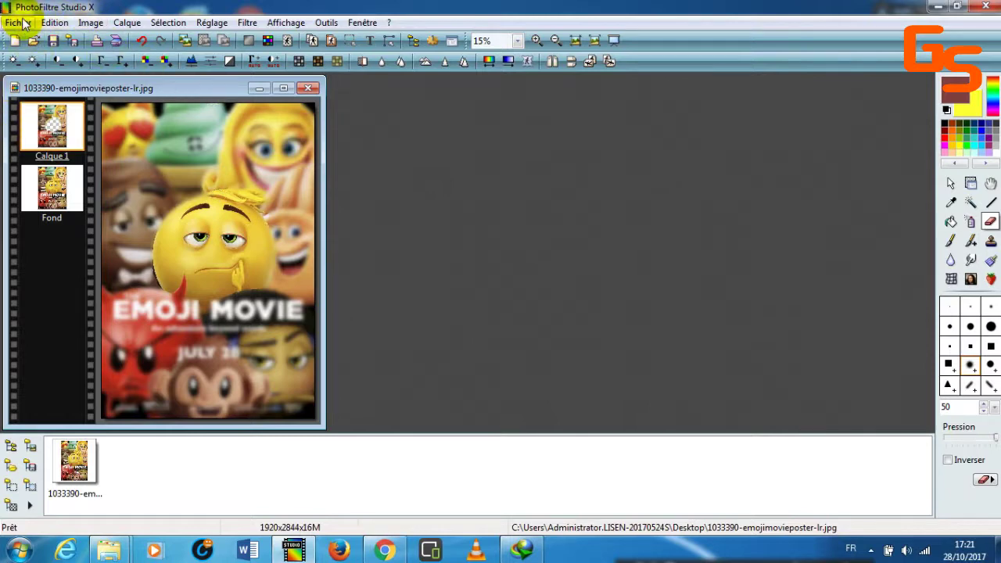
# Hide the background layer Fond to view the erased area of Calque 1, and make Fond visible again
pyautogui.click(65, 195)
pyautogui.click(56, 129)
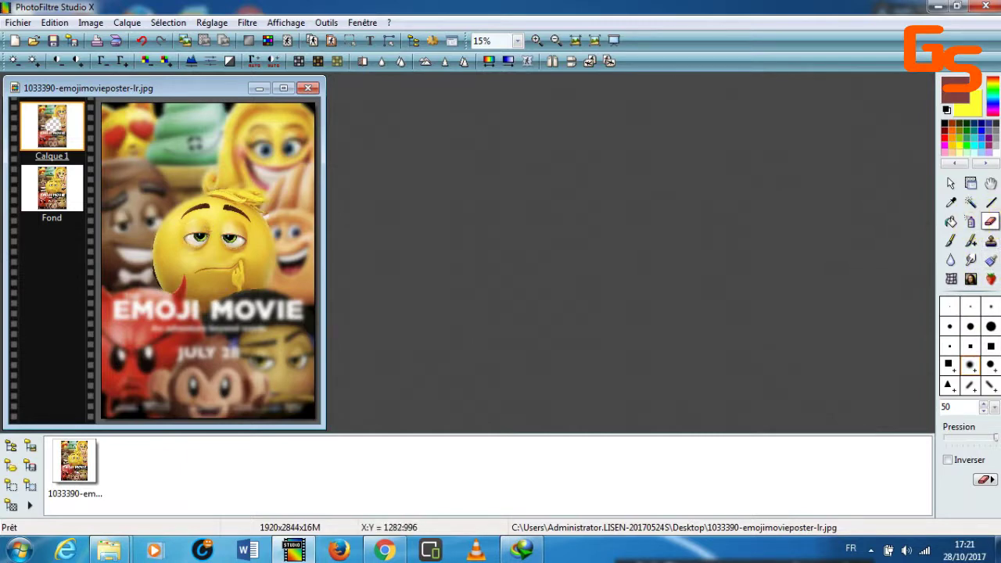
pyautogui.rightClick(58, 187)
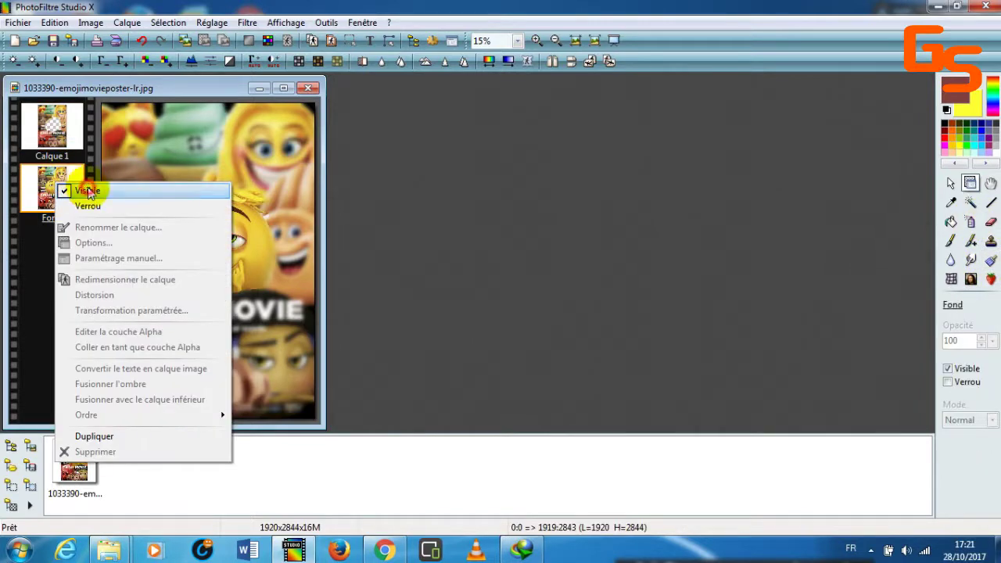
pyautogui.click(87, 191)
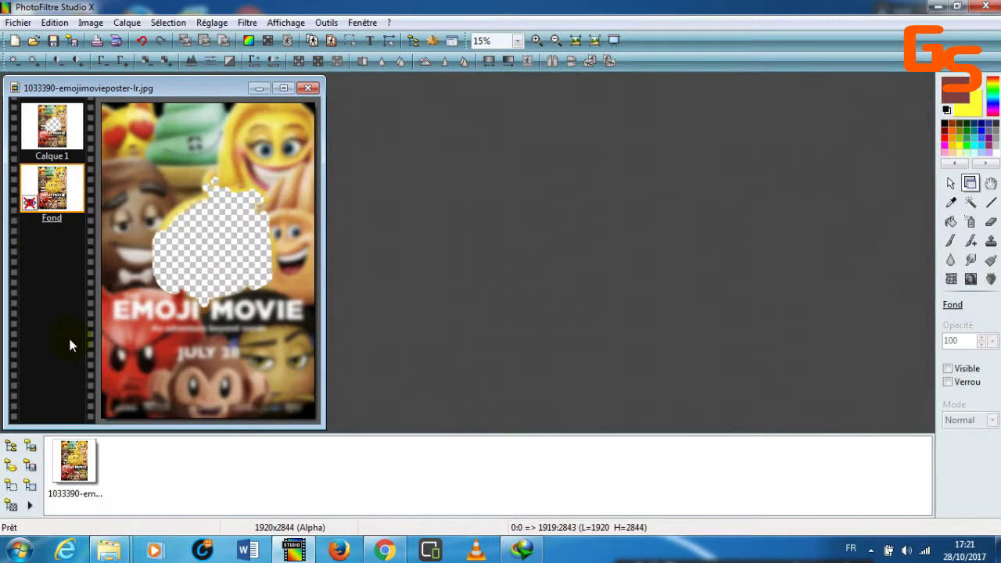
pyautogui.click(43, 118)
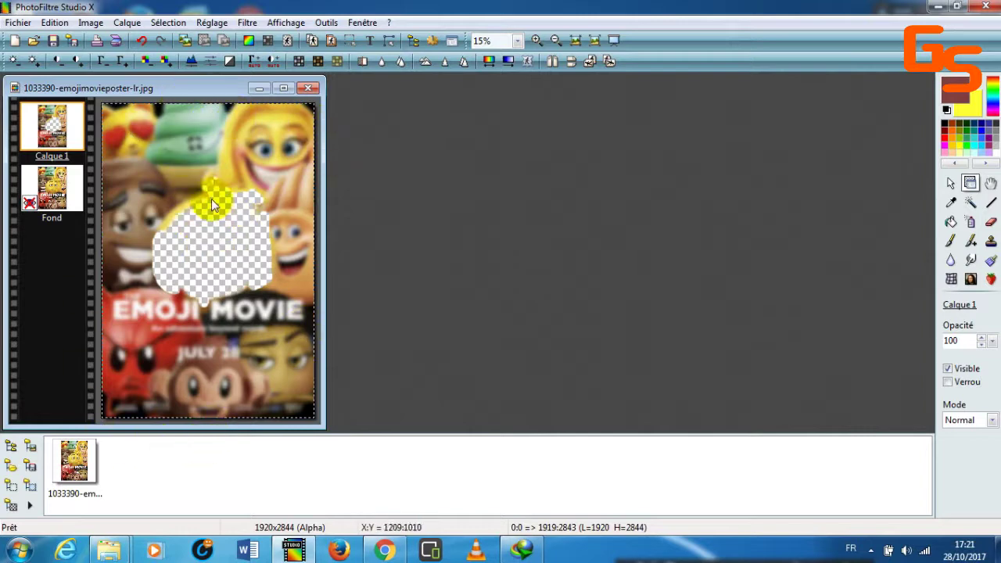
pyautogui.rightClick(49, 182)
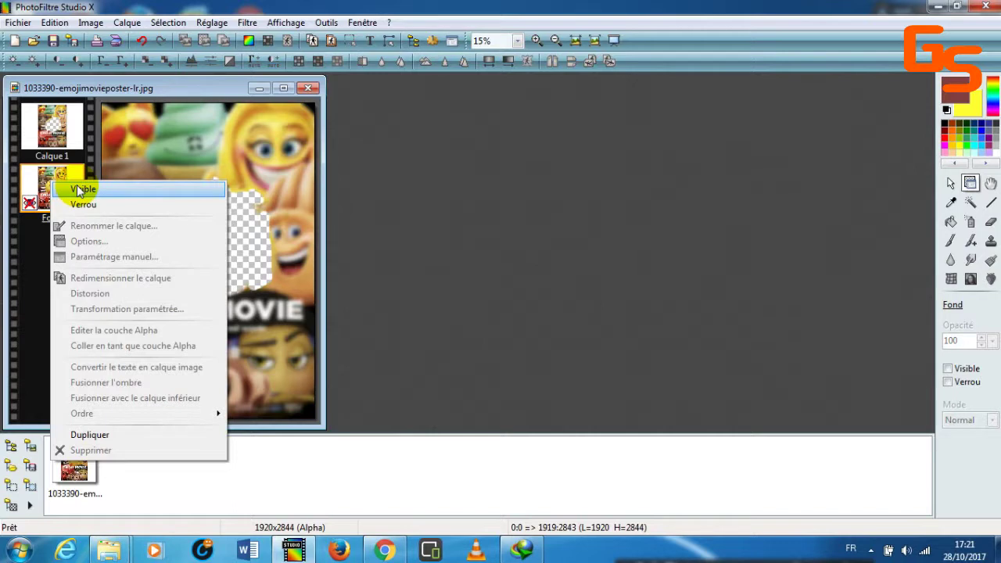
pyautogui.click(82, 189)
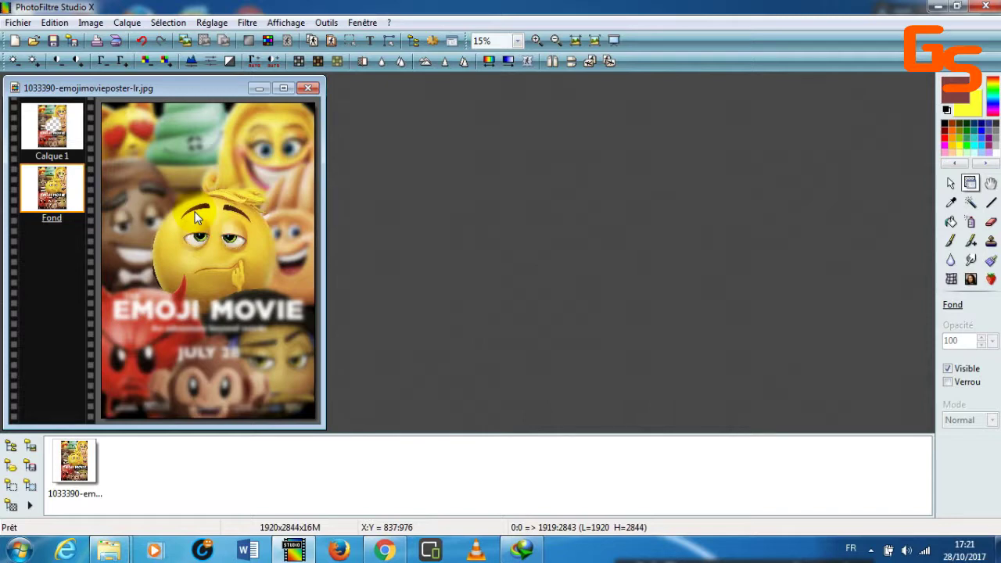
# Hide the blurred layer Calque 1 to view the original poster, and make Calque 1 visible again
pyautogui.click(54, 125)
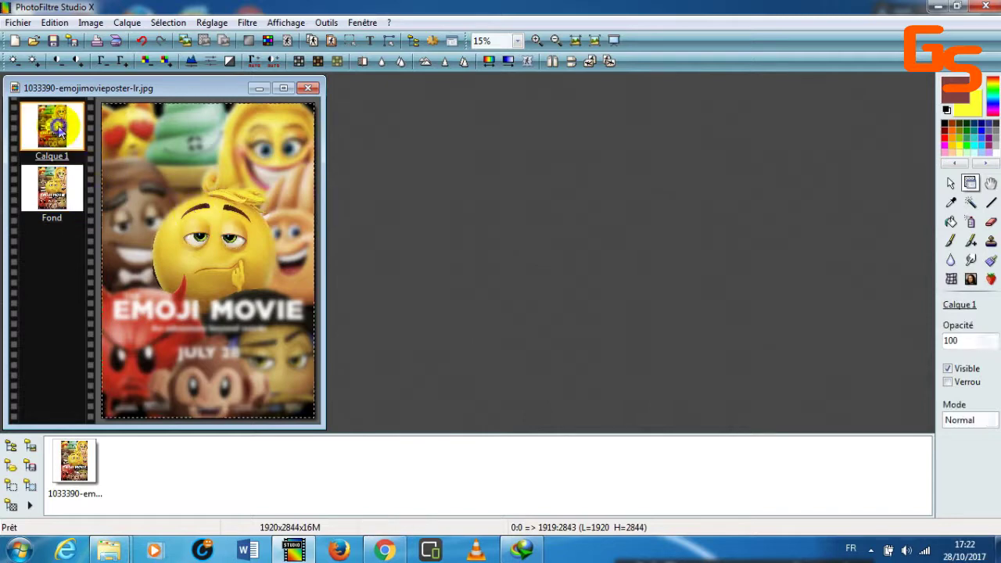
pyautogui.rightClick(59, 128)
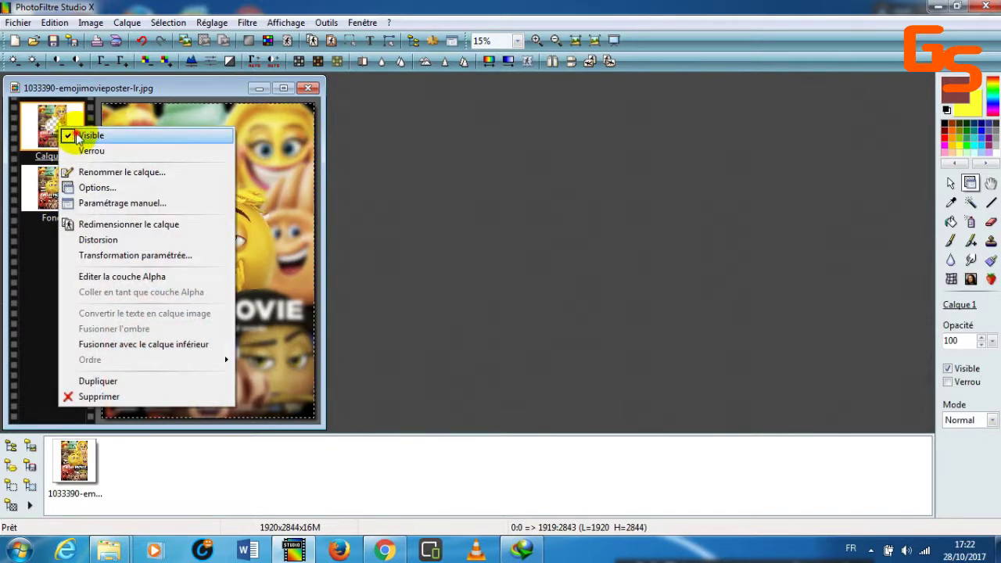
pyautogui.click(77, 136)
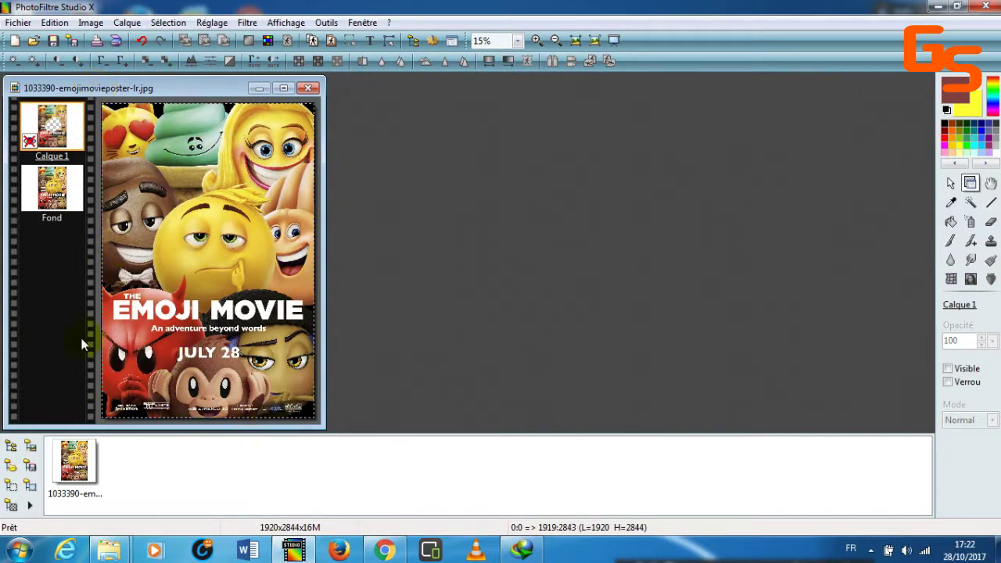
pyautogui.rightClick(47, 117)
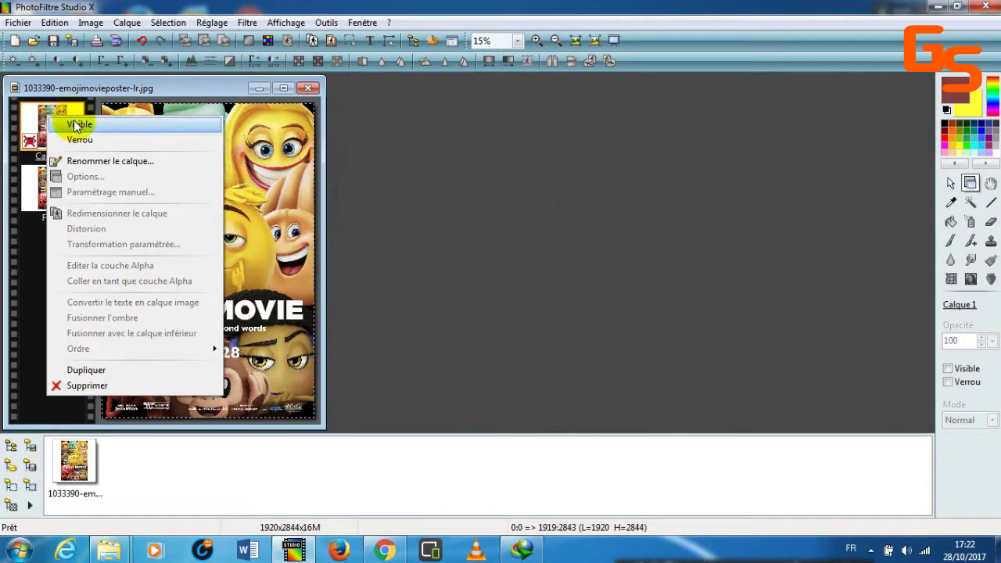
pyautogui.click(74, 124)
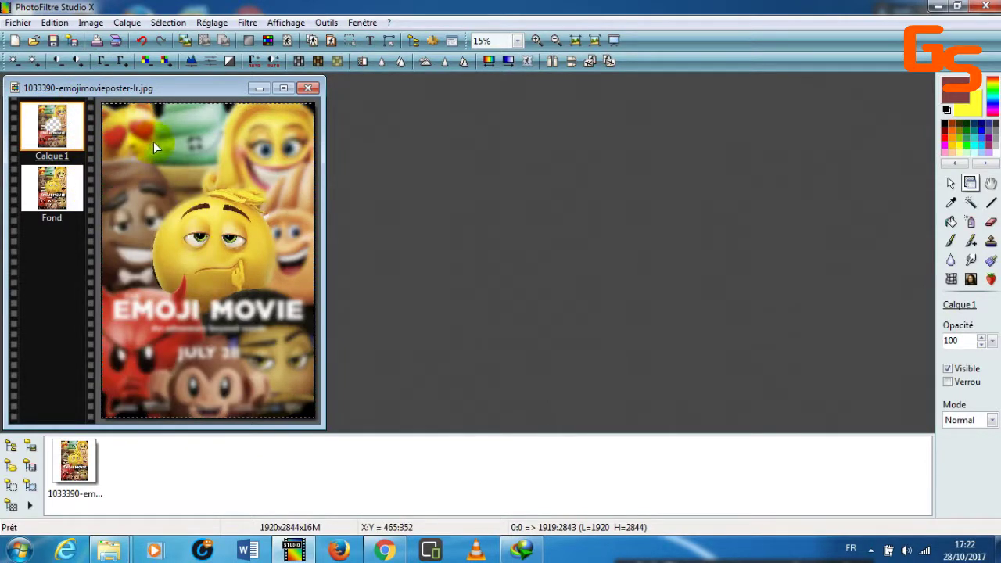
# Save the layered poster to the desktop in PhotoFiltre format as 1033390-emojimovieposter-lr.pfi
pyautogui.click(18, 23)
pyautogui.click(114, 123)
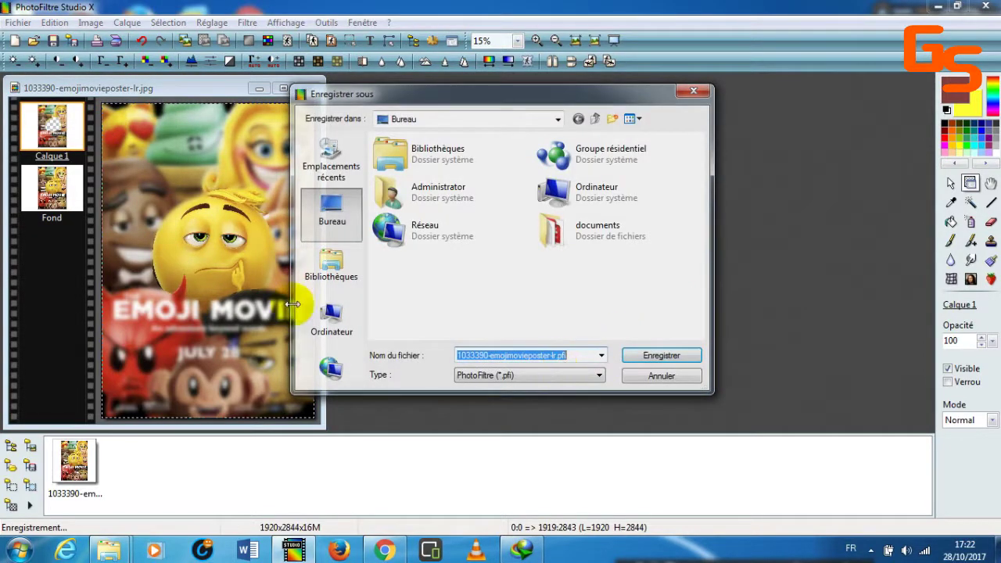
pyautogui.click(575, 376)
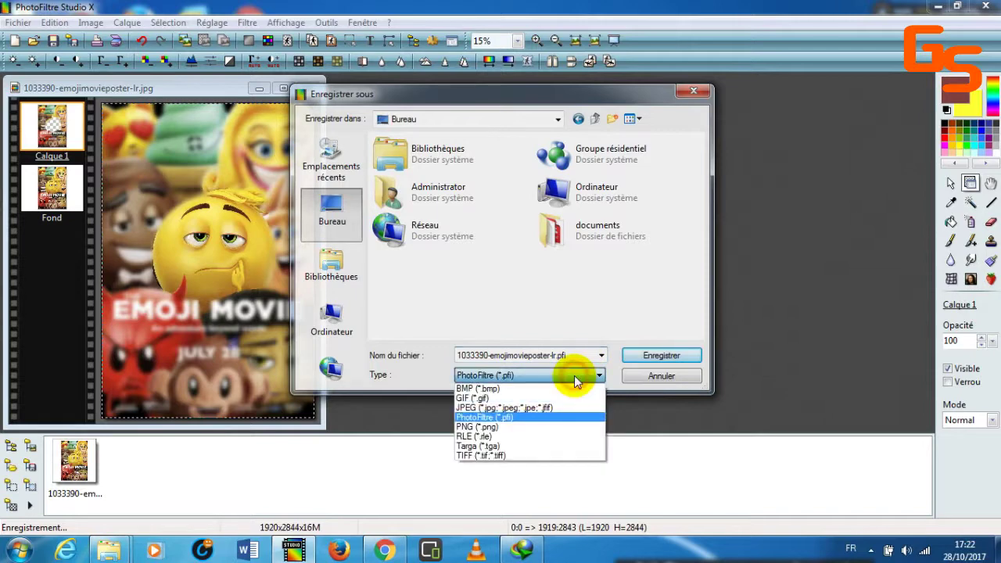
pyautogui.click(512, 418)
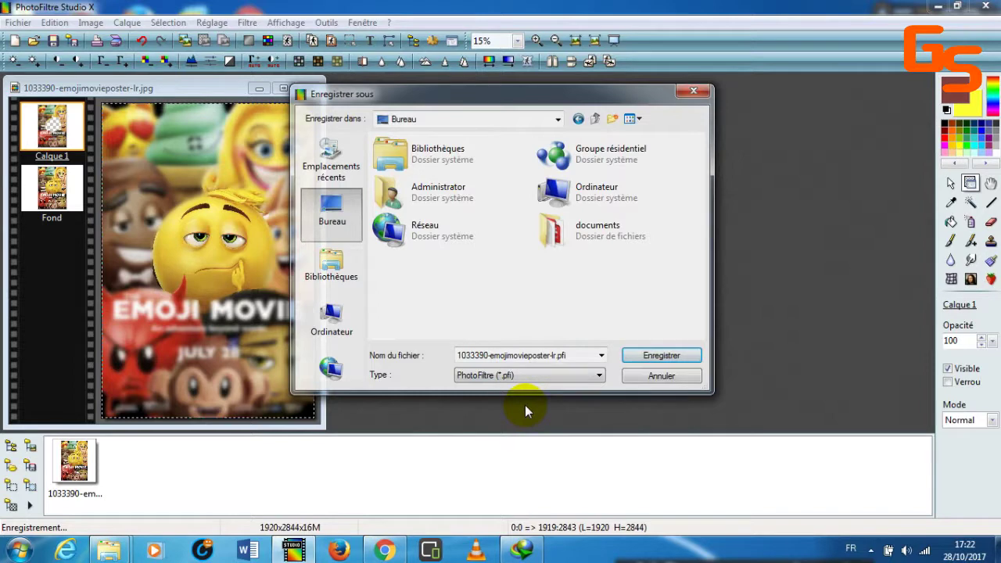
pyautogui.click(666, 353)
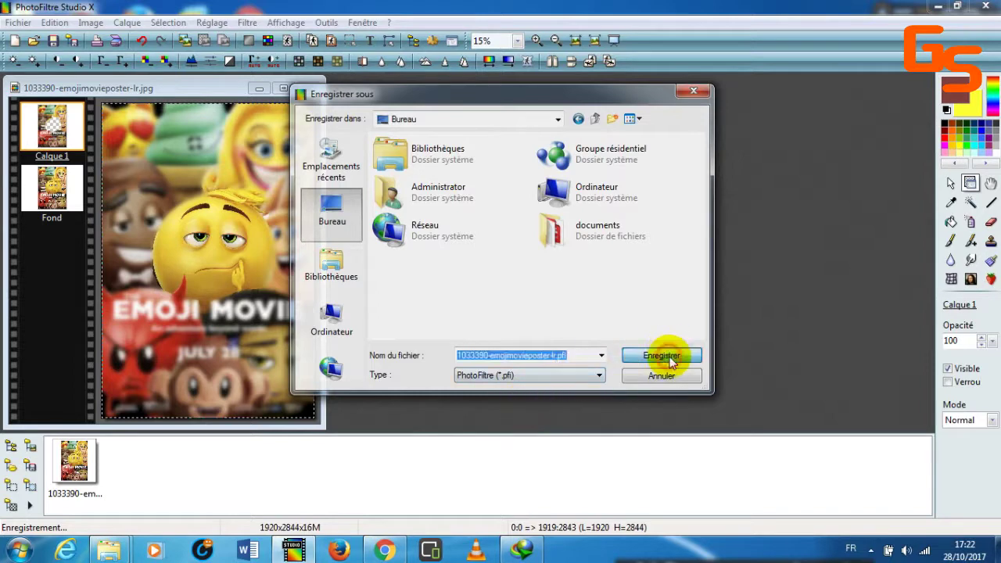
pyautogui.click(560, 236)
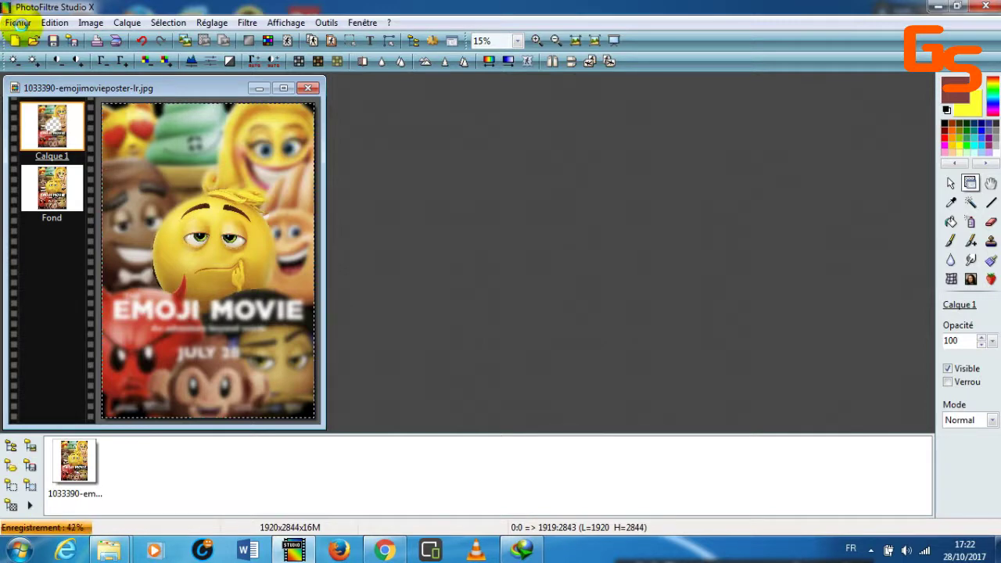
# Save a PNG copy to the desktop as 1033390-emojimovieposter-lr.png, non-interlaced with filtering set to Aucun
pyautogui.click(18, 23)
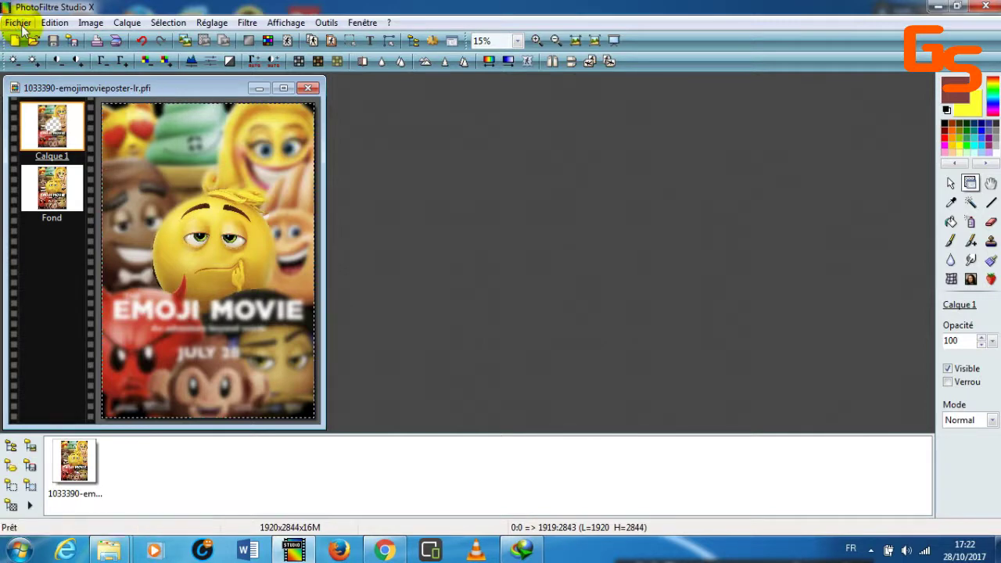
pyautogui.click(47, 122)
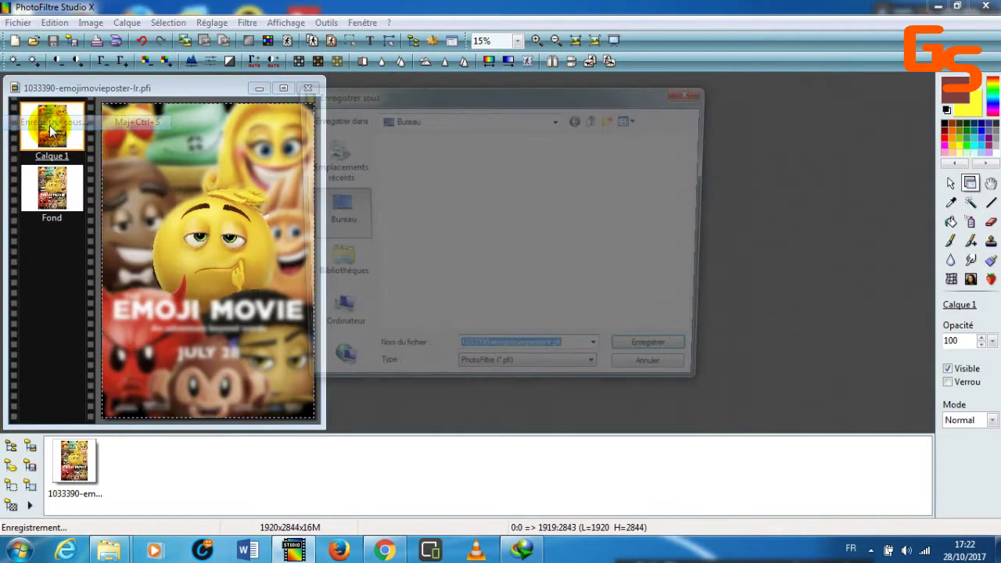
pyautogui.click(602, 356)
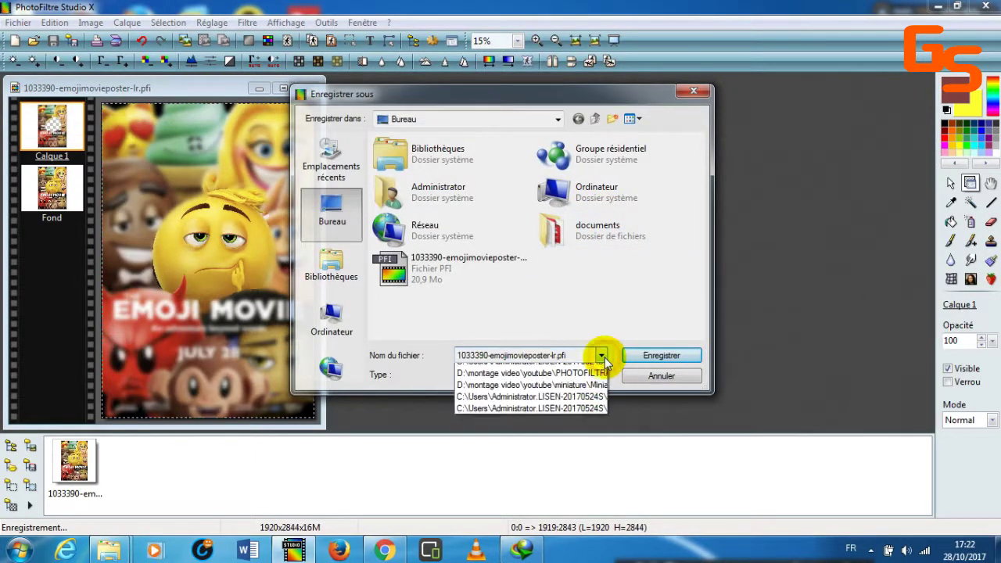
pyautogui.click(602, 357)
pyautogui.click(601, 375)
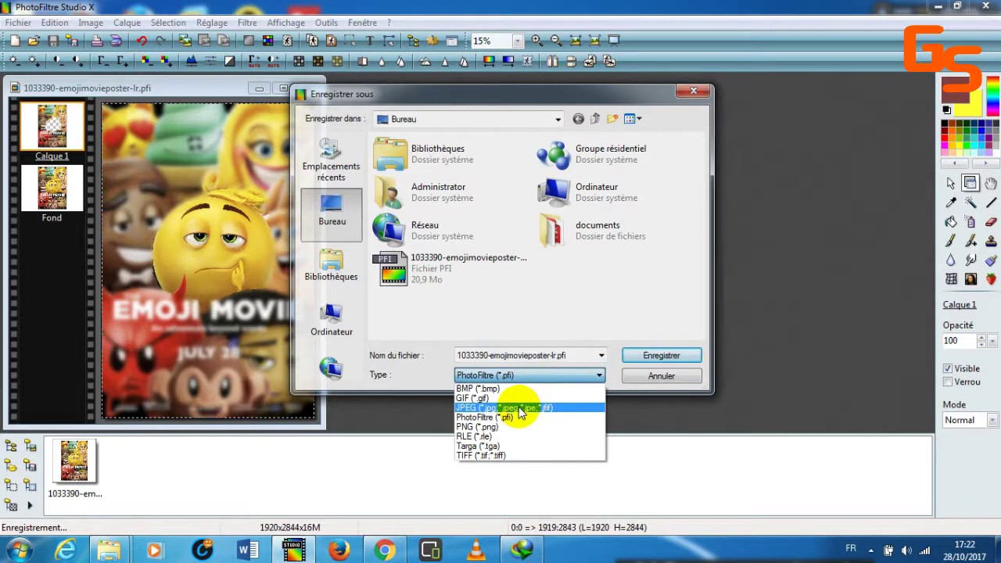
pyautogui.click(488, 427)
pyautogui.click(666, 354)
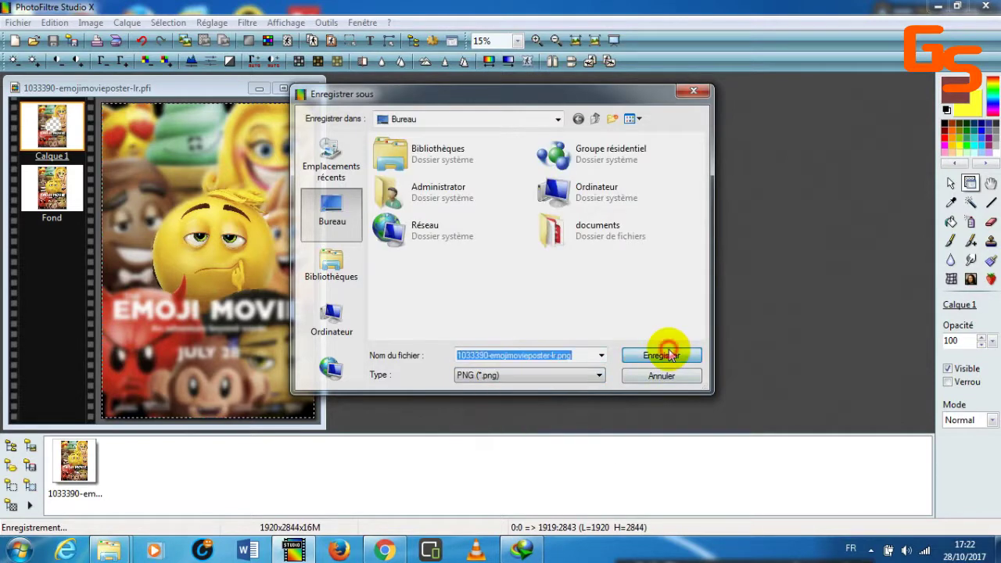
pyautogui.click(541, 319)
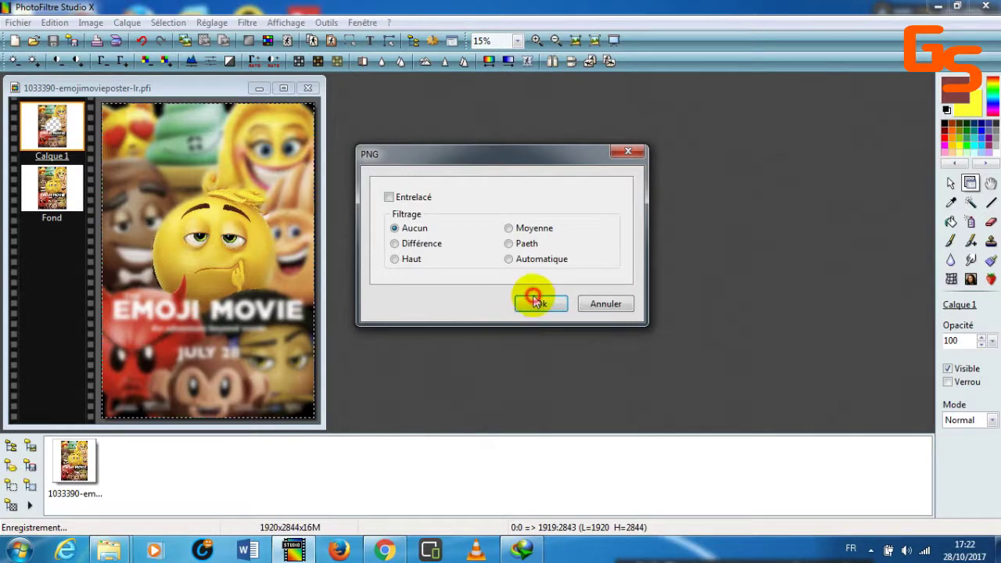
pyautogui.click(537, 303)
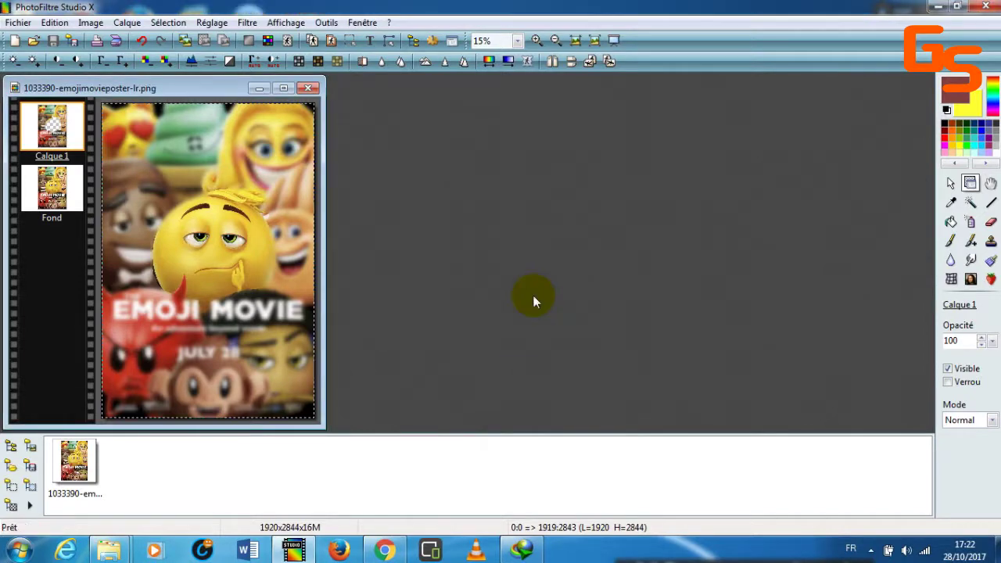
# Minimize PhotoFiltre Studio X and open 1033390-emojimovieposter-lr.png from the desktop in the Windows photo viewer
pyautogui.click(935, 7)
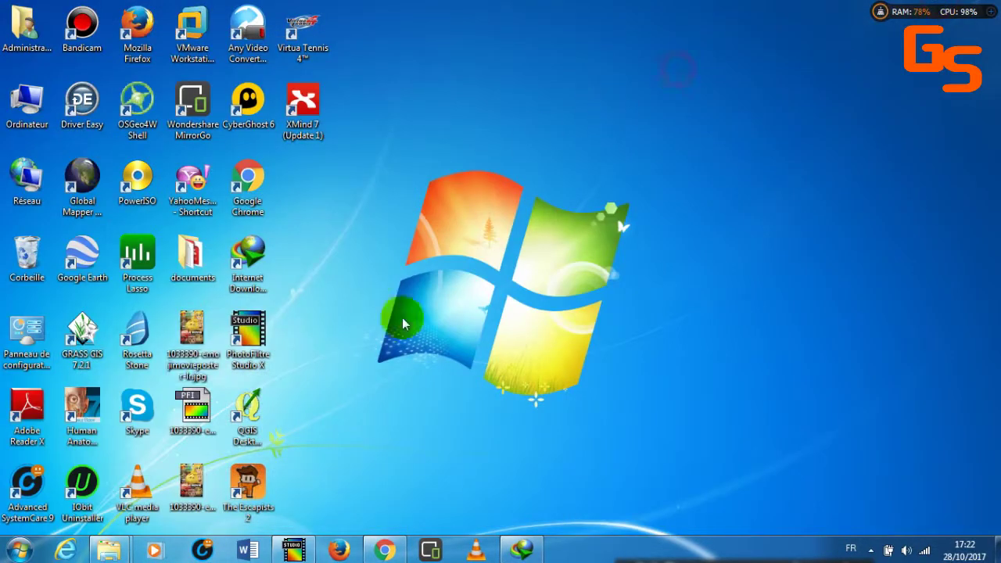
pyautogui.click(200, 338)
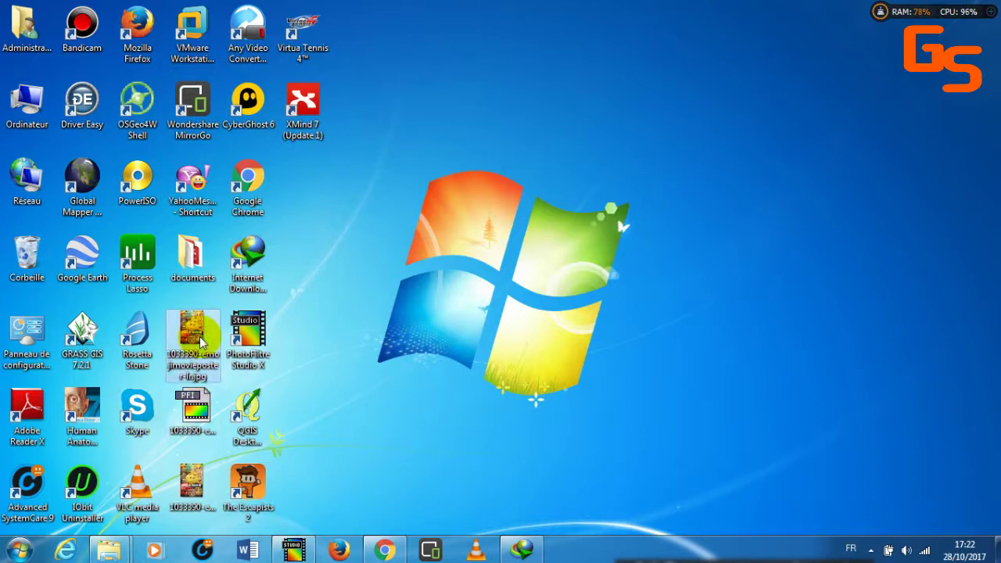
pyautogui.moveTo(195, 500)
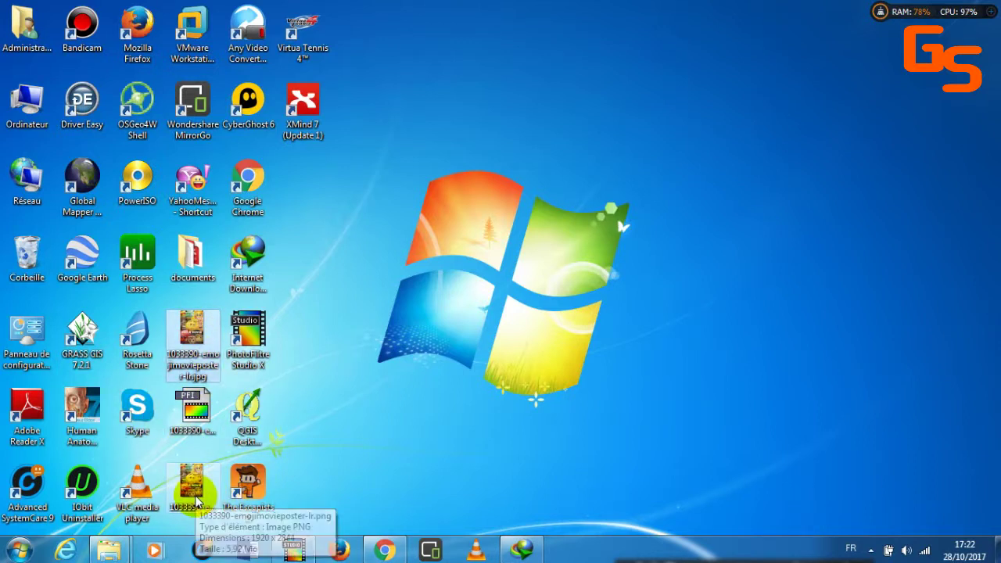
pyautogui.doubleClick(196, 500)
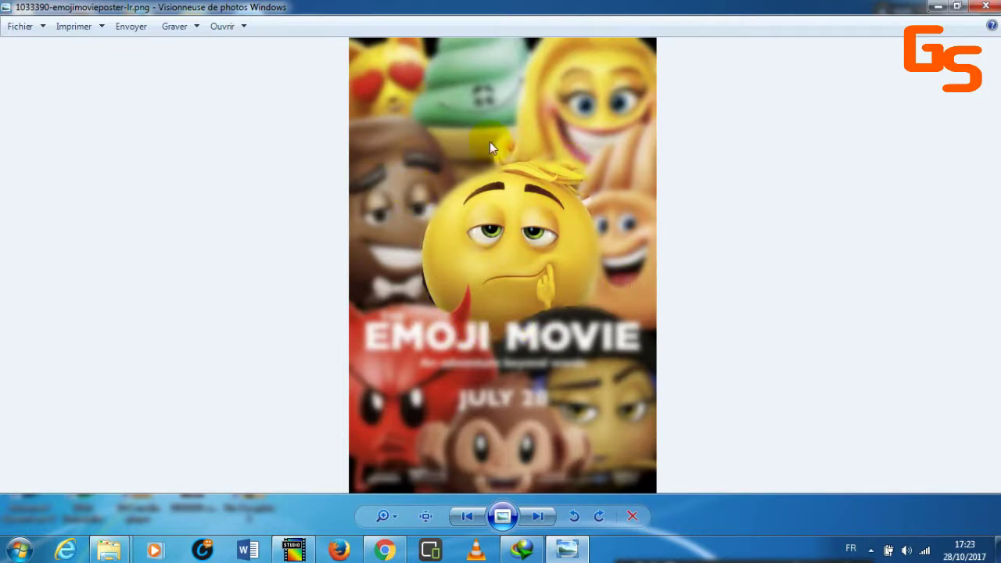
# Switch to Chrome in full-screen view and look through the uploaded videos on the Gasy Skills YouTube channel
pyautogui.click(935, 6)
pyautogui.click(395, 550)
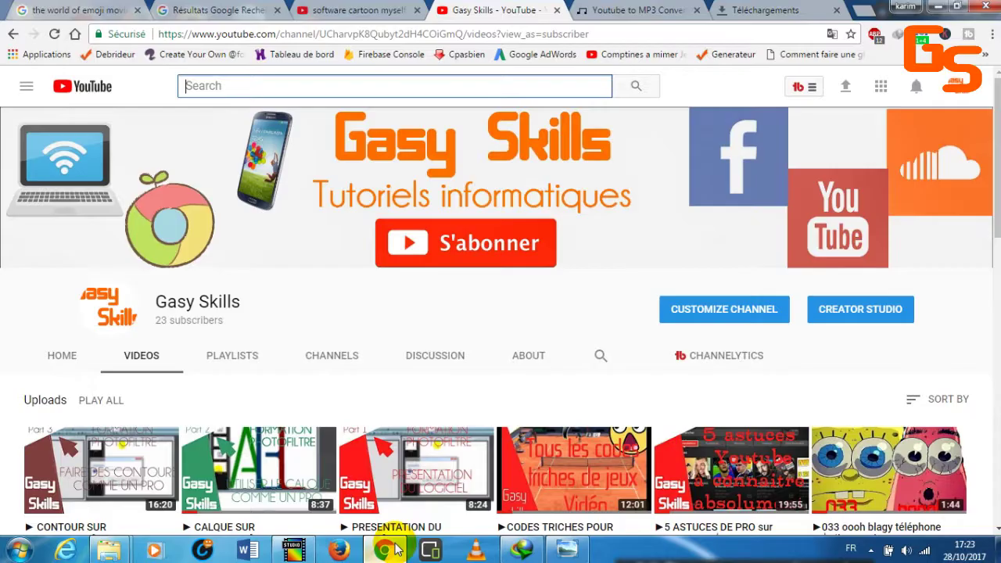
pyautogui.press('F11')
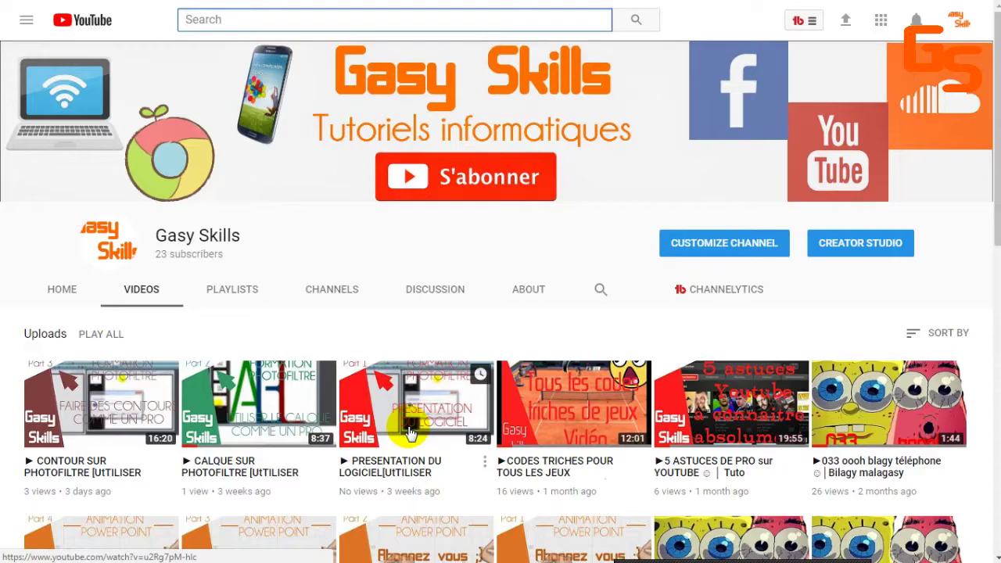
pyautogui.scroll(-6, 411, 430)
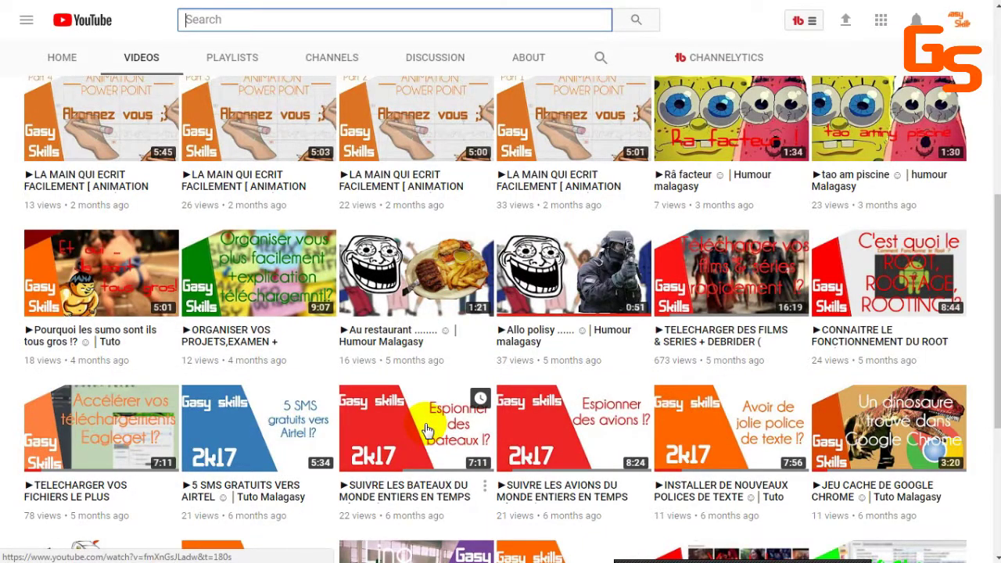
pyautogui.scroll(6, 428, 431)
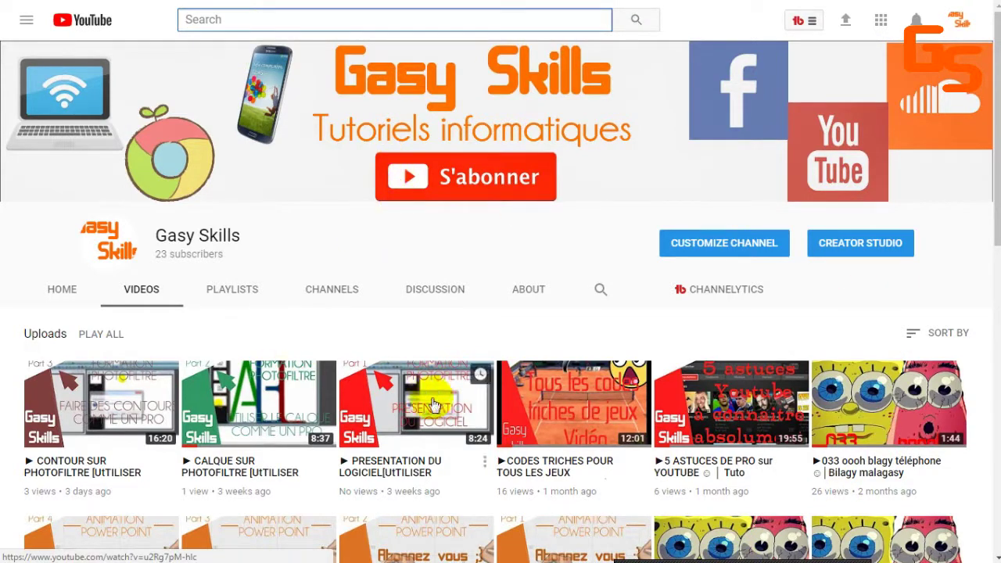